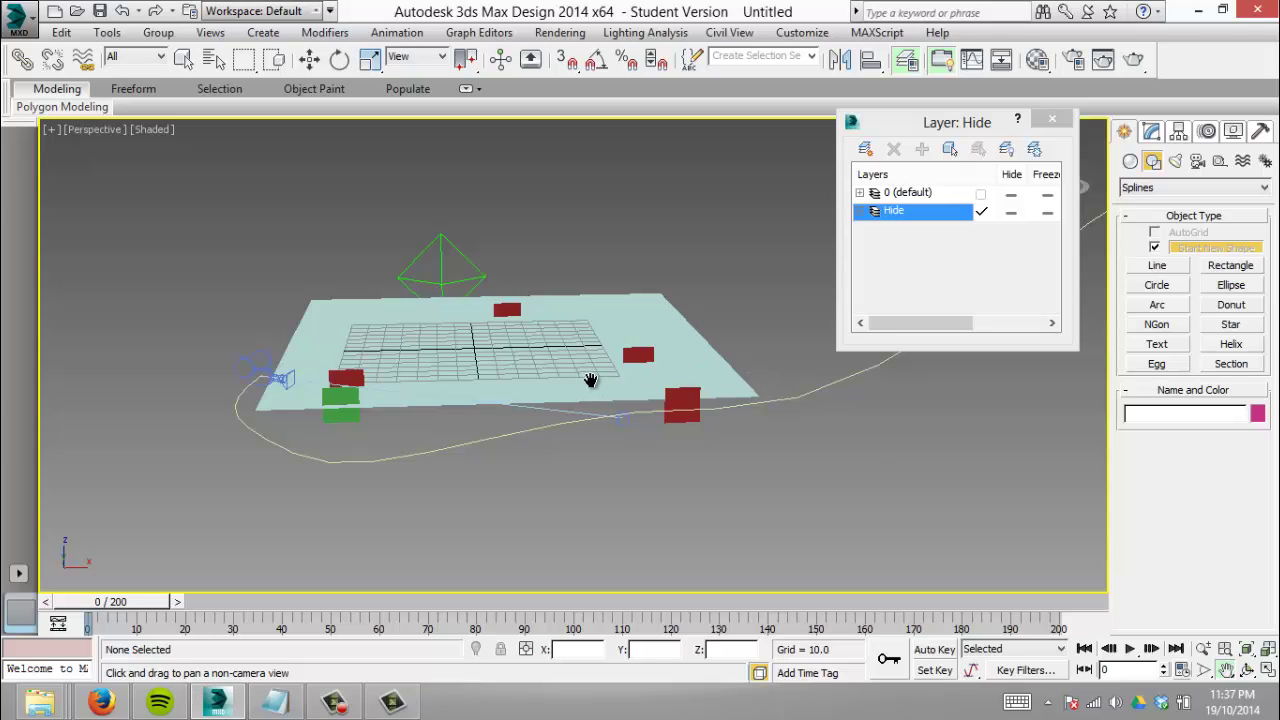
Frame the camera's path, then select only Camera001.Target.
drag(590, 380, 639, 422)
scroll(639, 420, up, 2)
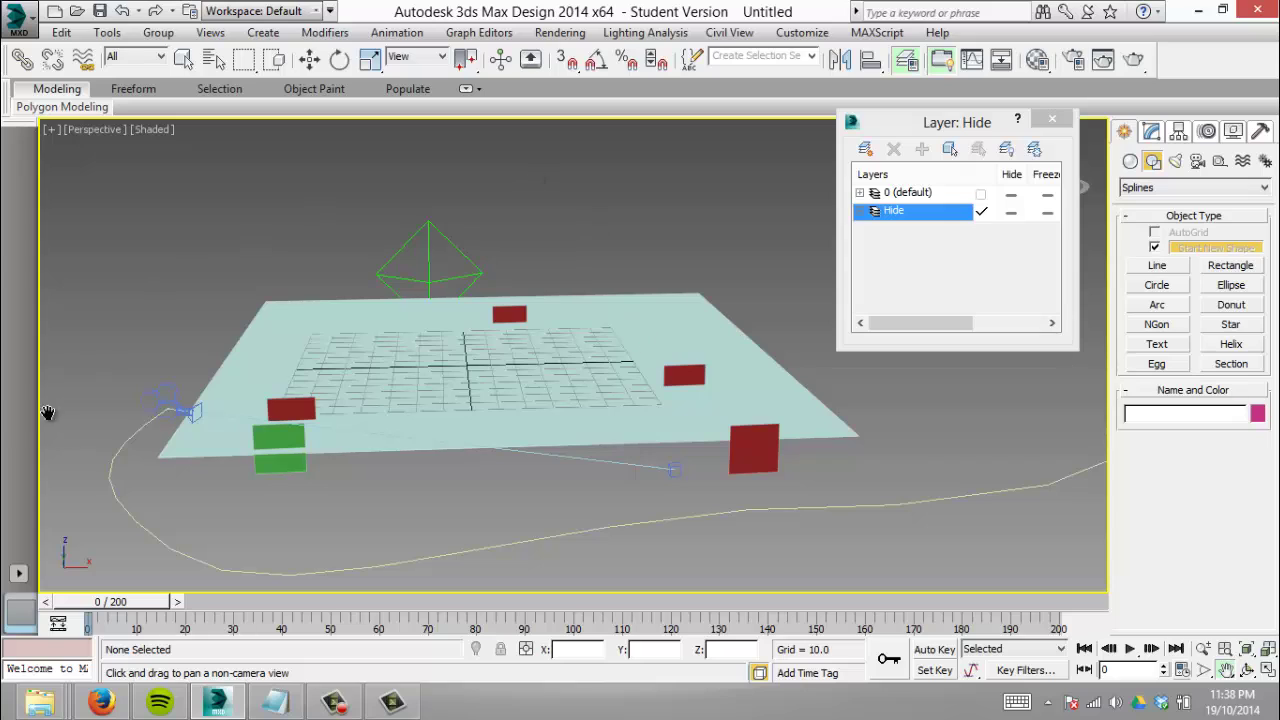
click(183, 59)
click(161, 413)
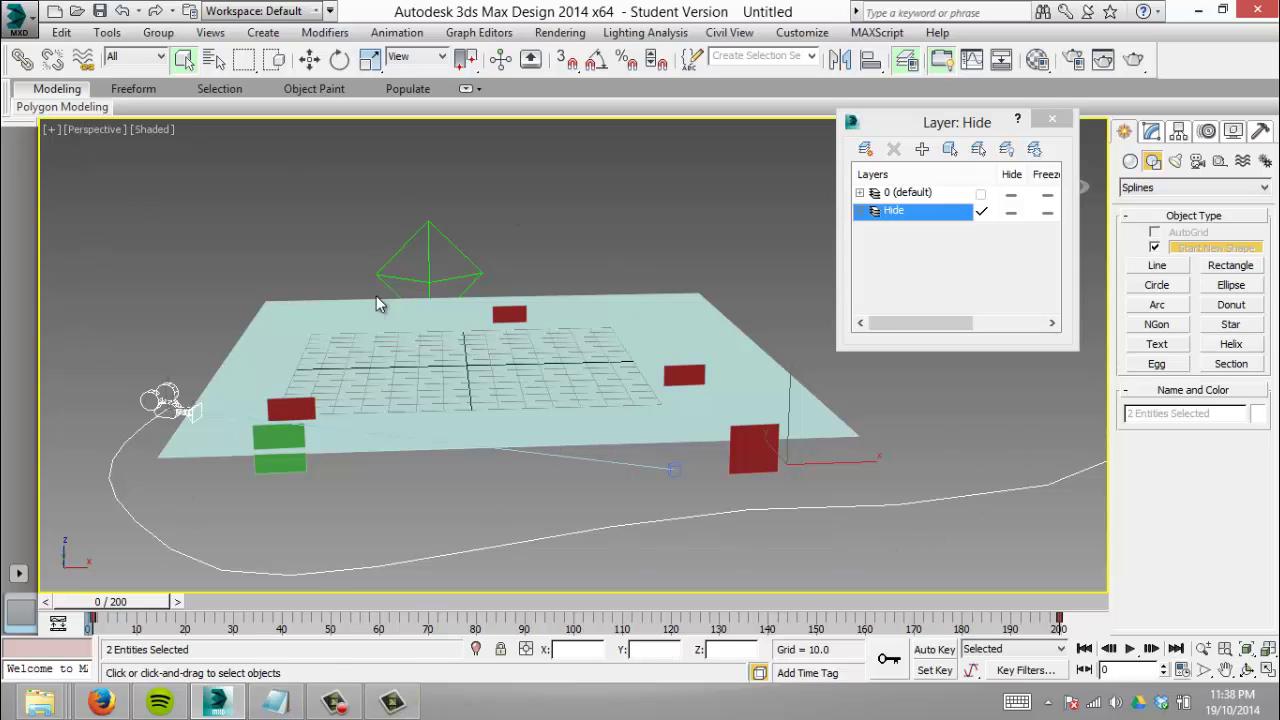
click(678, 469)
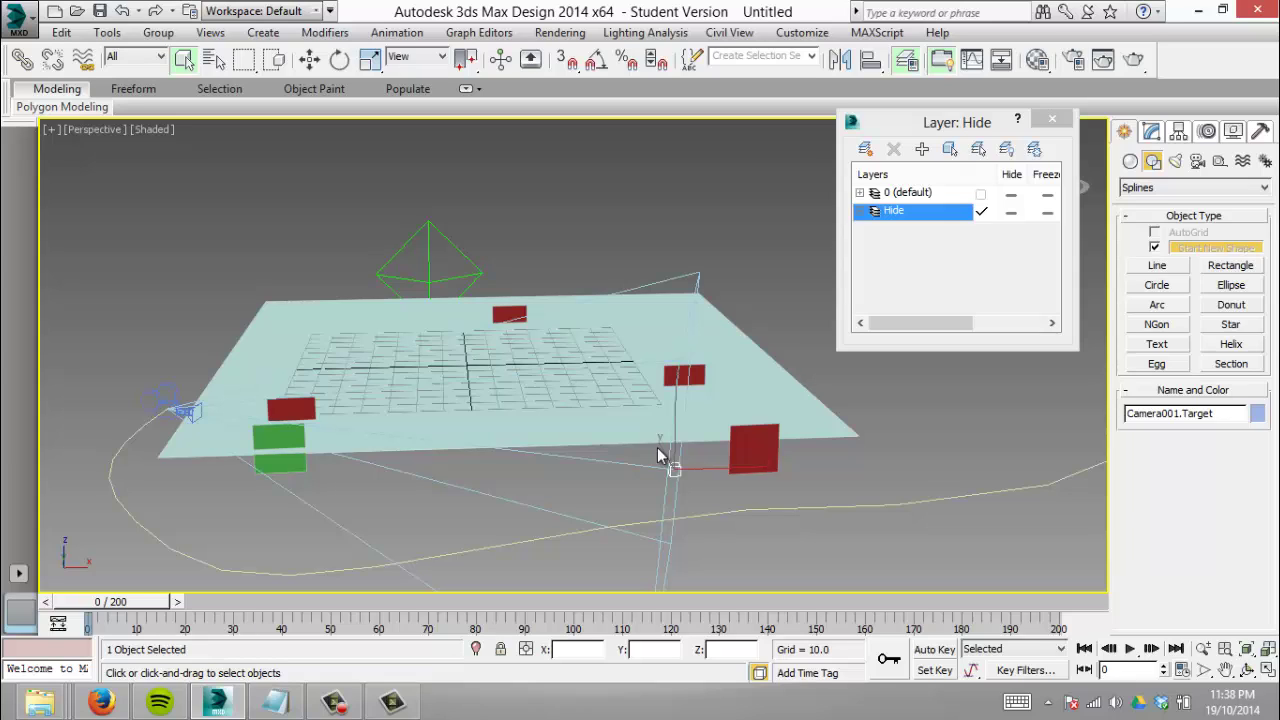
Box-select Camera001.Target and raise it along the Z axis.
click(741, 316)
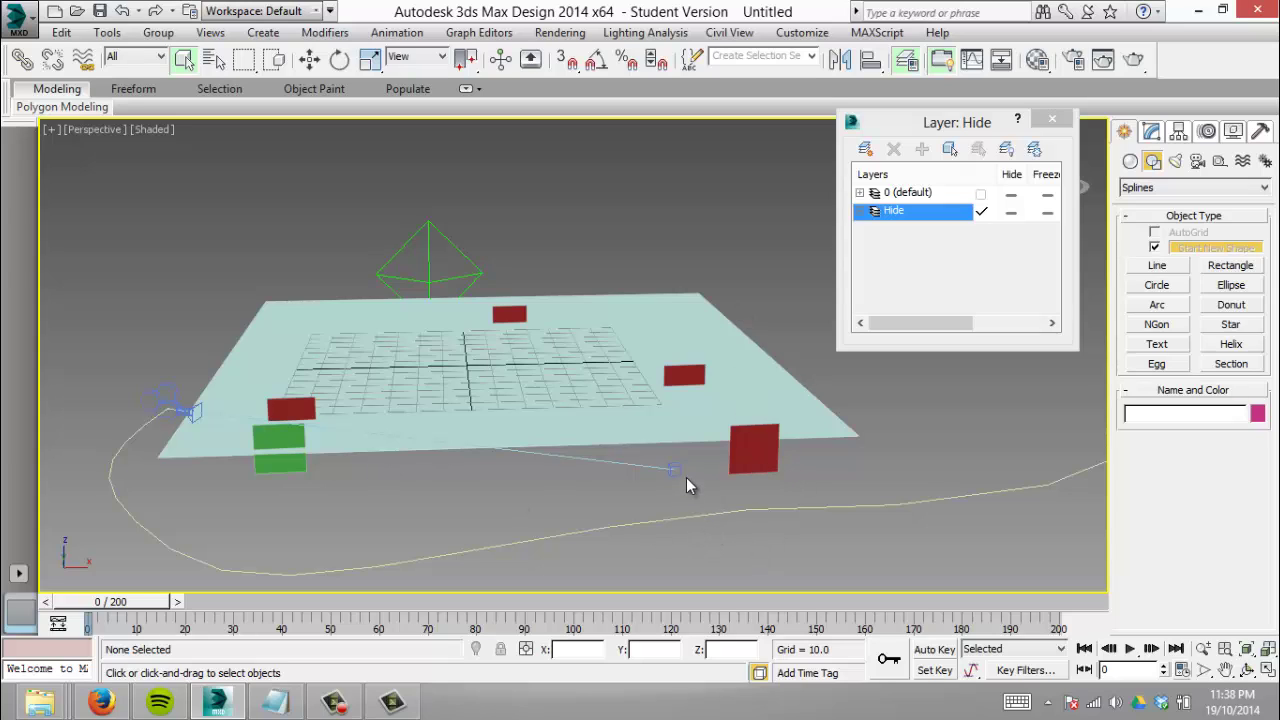
drag(698, 459, 651, 490)
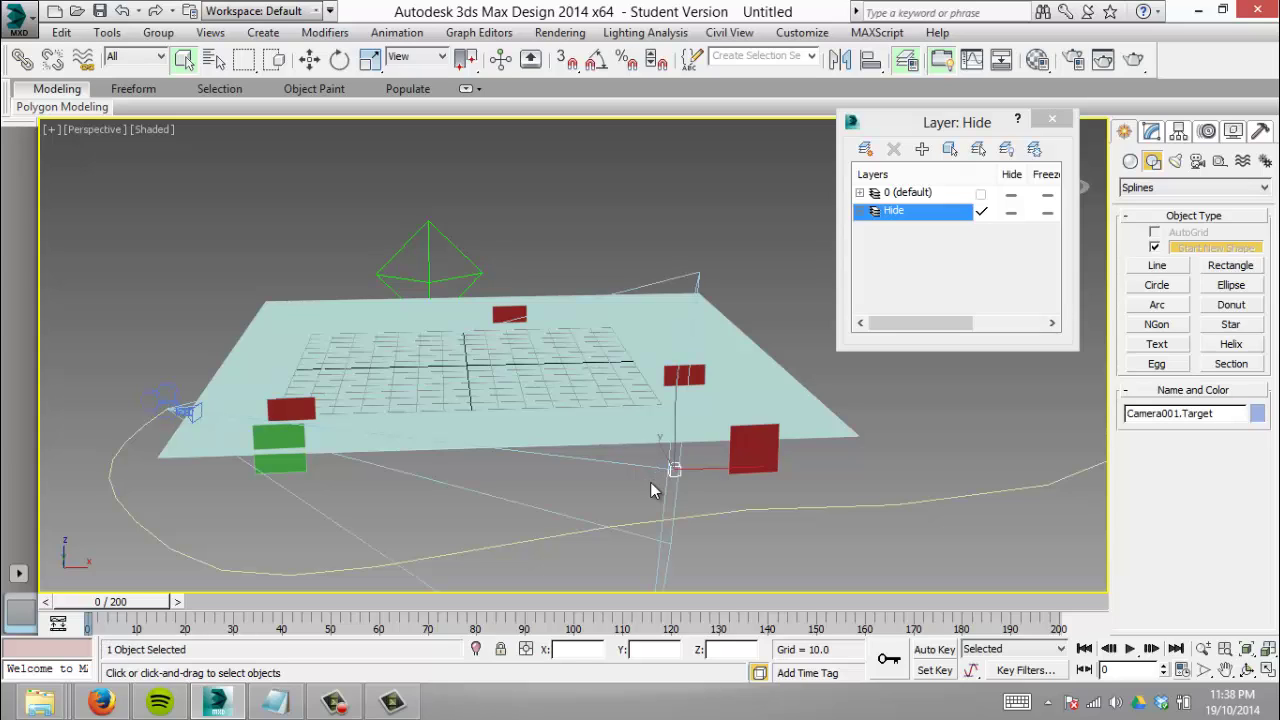
click(309, 60)
drag(689, 382, 728, 330)
Shift Camera001.Target down toward the red box, to X 52.882, Y -195.993, Z 32.889.
click(728, 330)
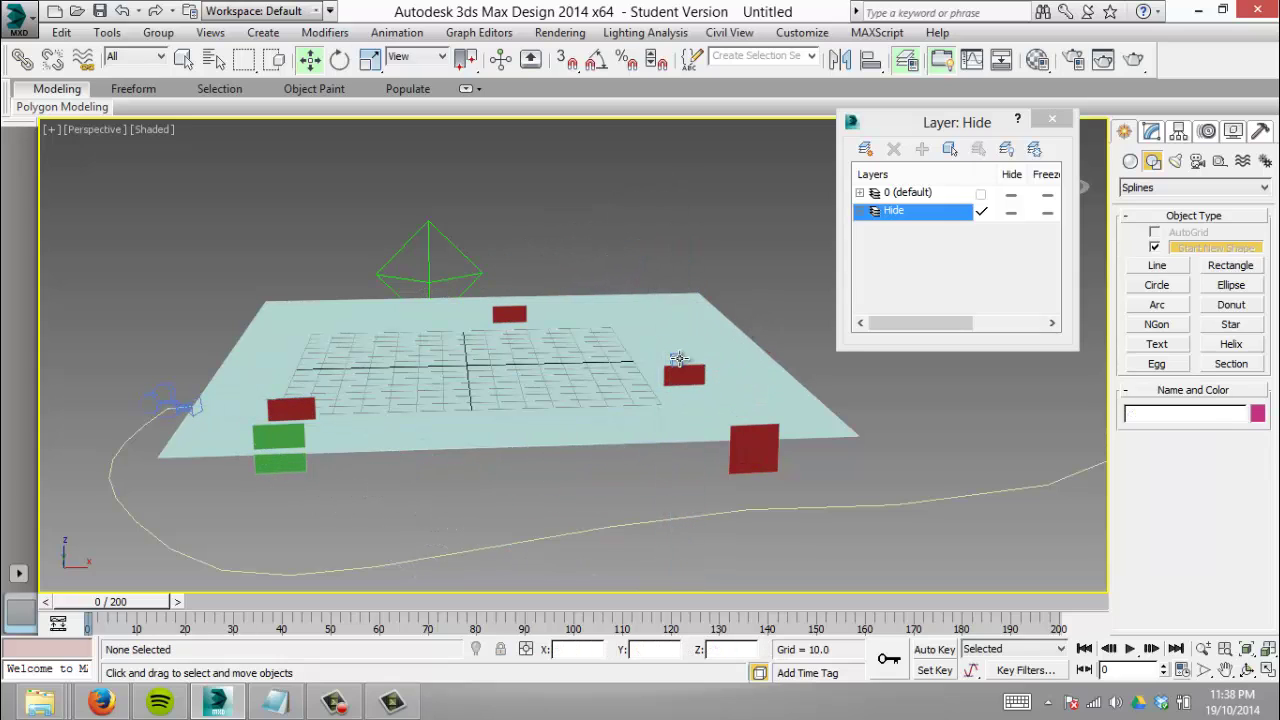
click(678, 357)
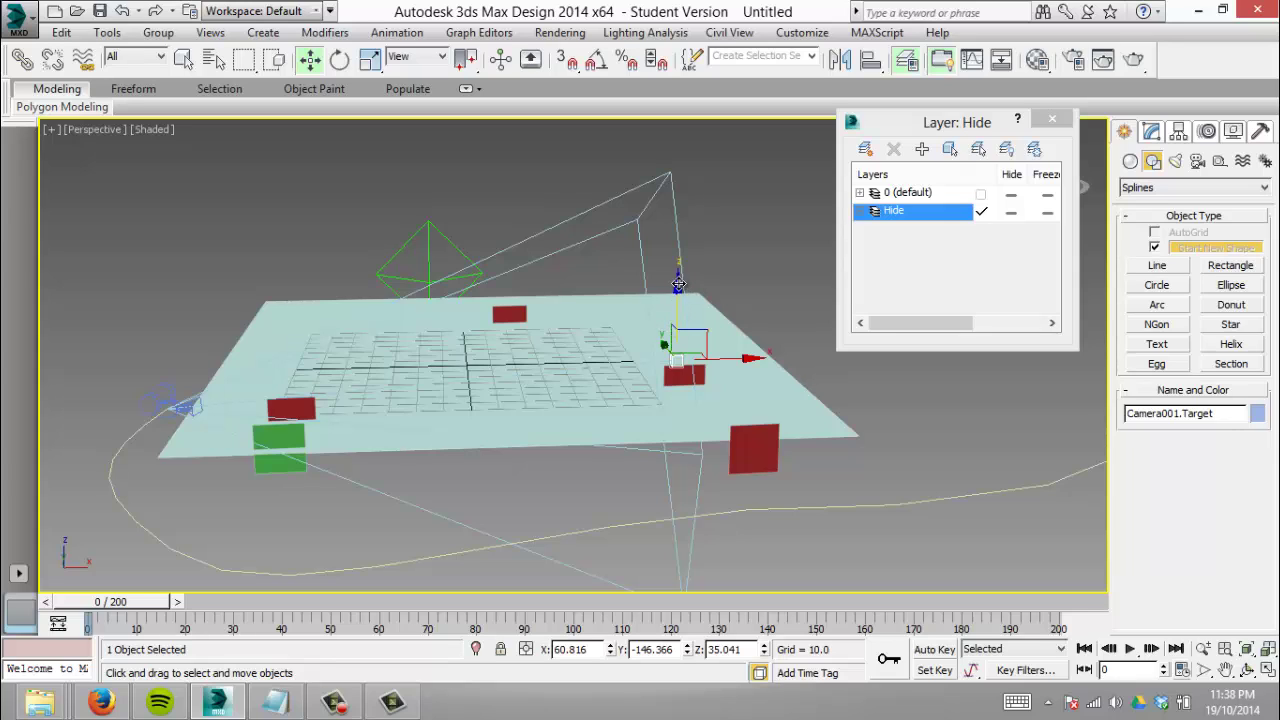
mouse_move(678, 284)
mouse_down()
mouse_move(697, 319)
mouse_move(679, 298)
mouse_up()
drag(664, 349, 757, 408)
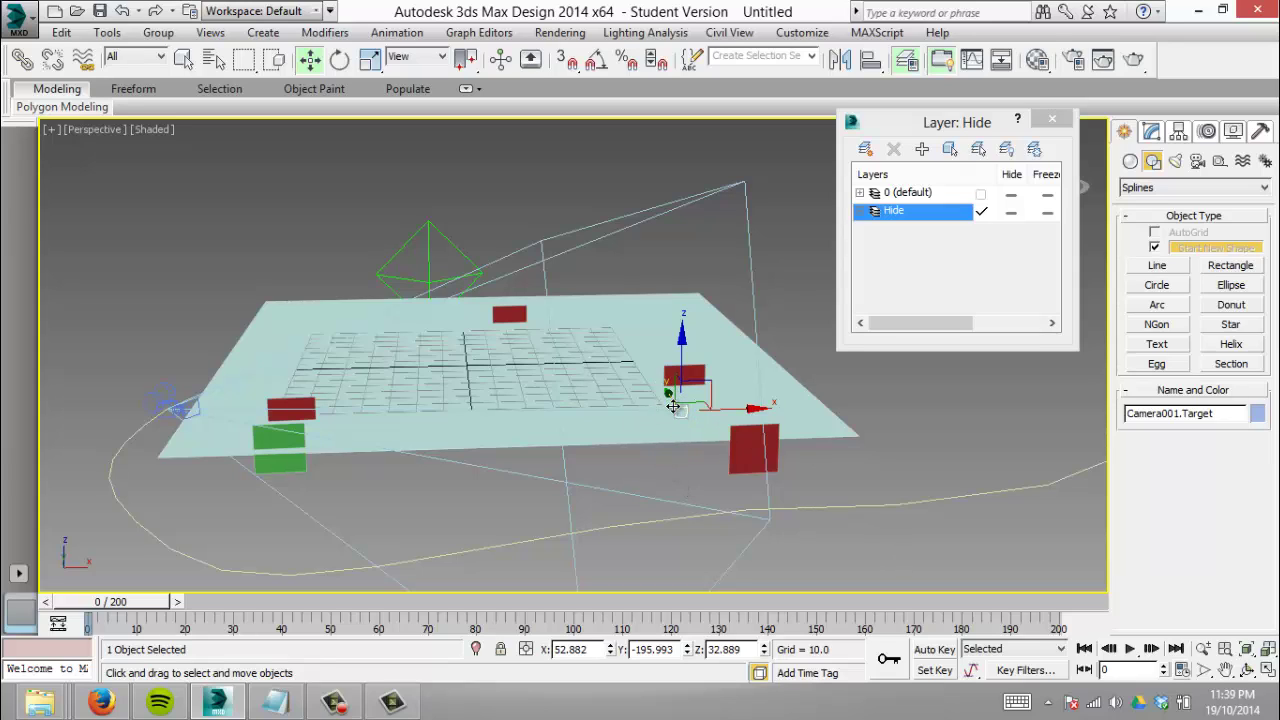
Pan and orbit around Camera001.Target, then move it along its height.
click(1225, 670)
drag(700, 372, 654, 292)
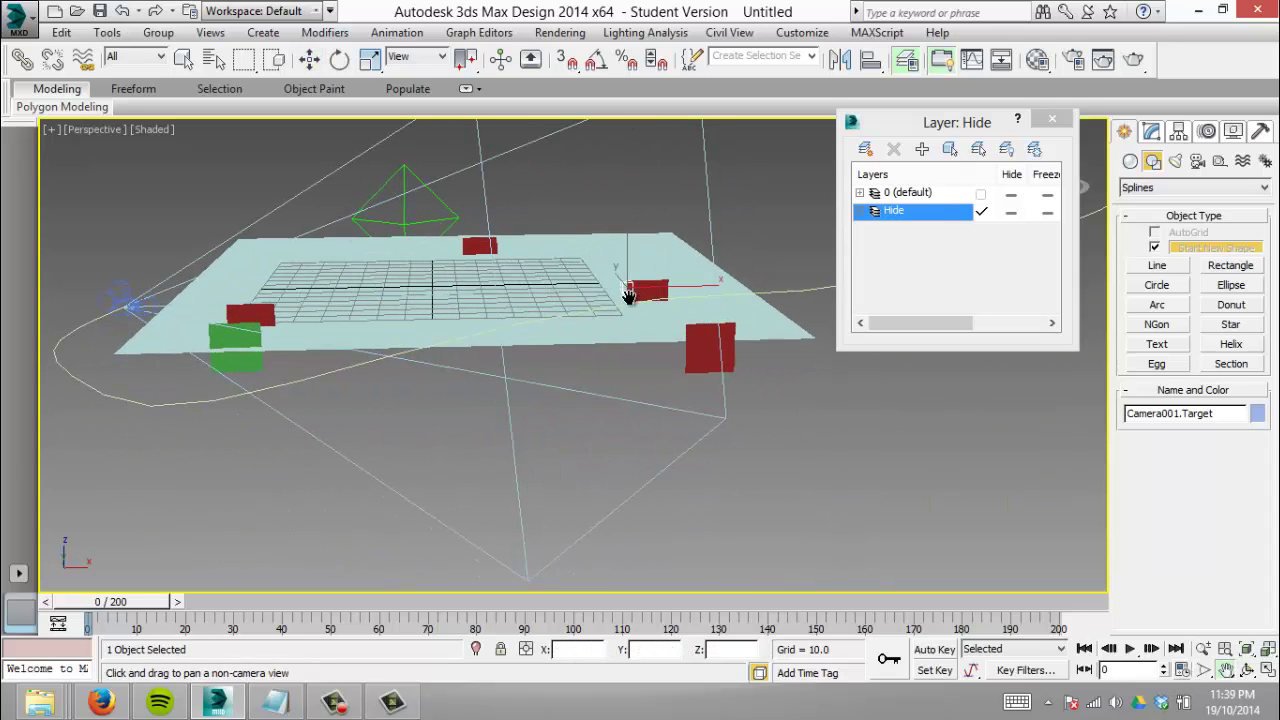
click(1240, 670)
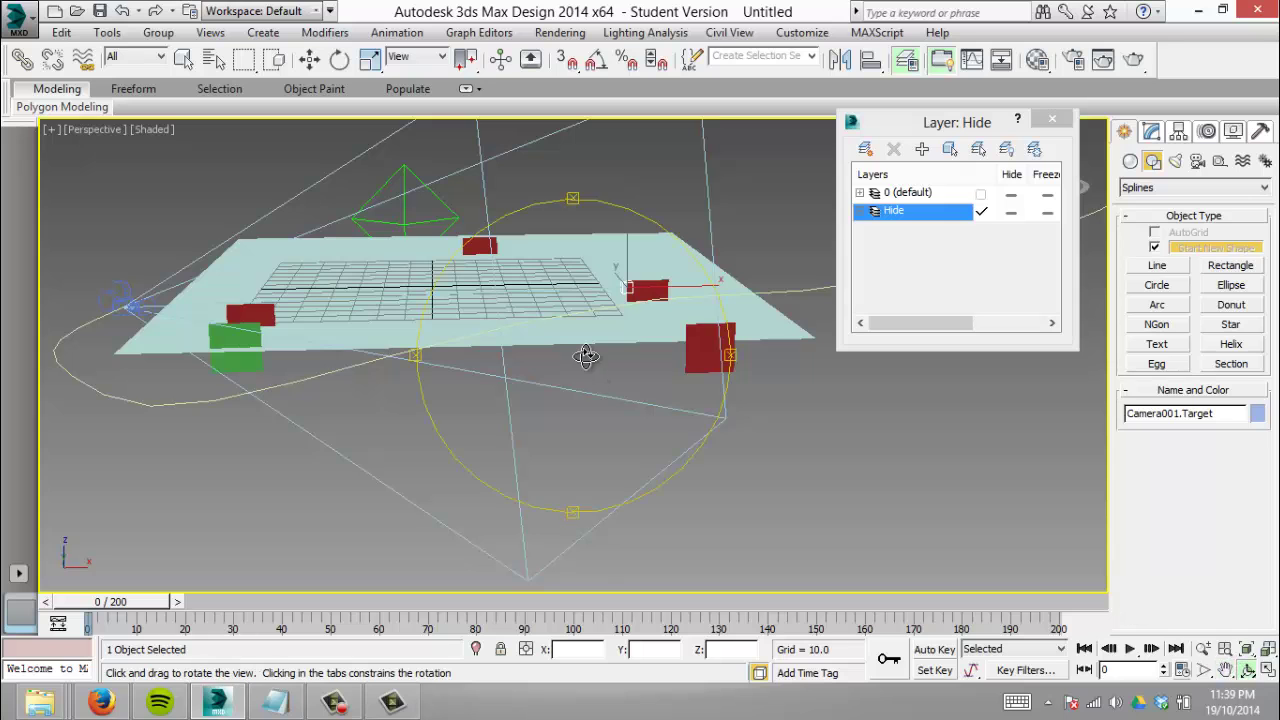
drag(577, 354, 666, 397)
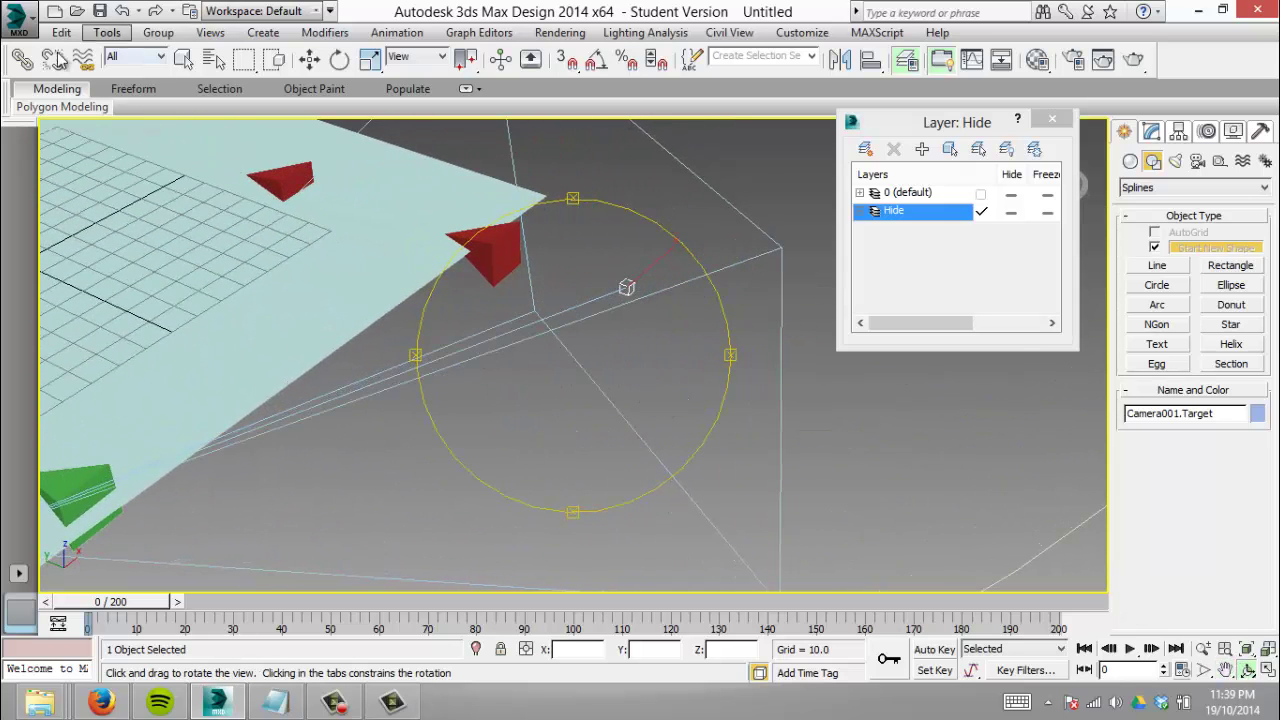
click(313, 60)
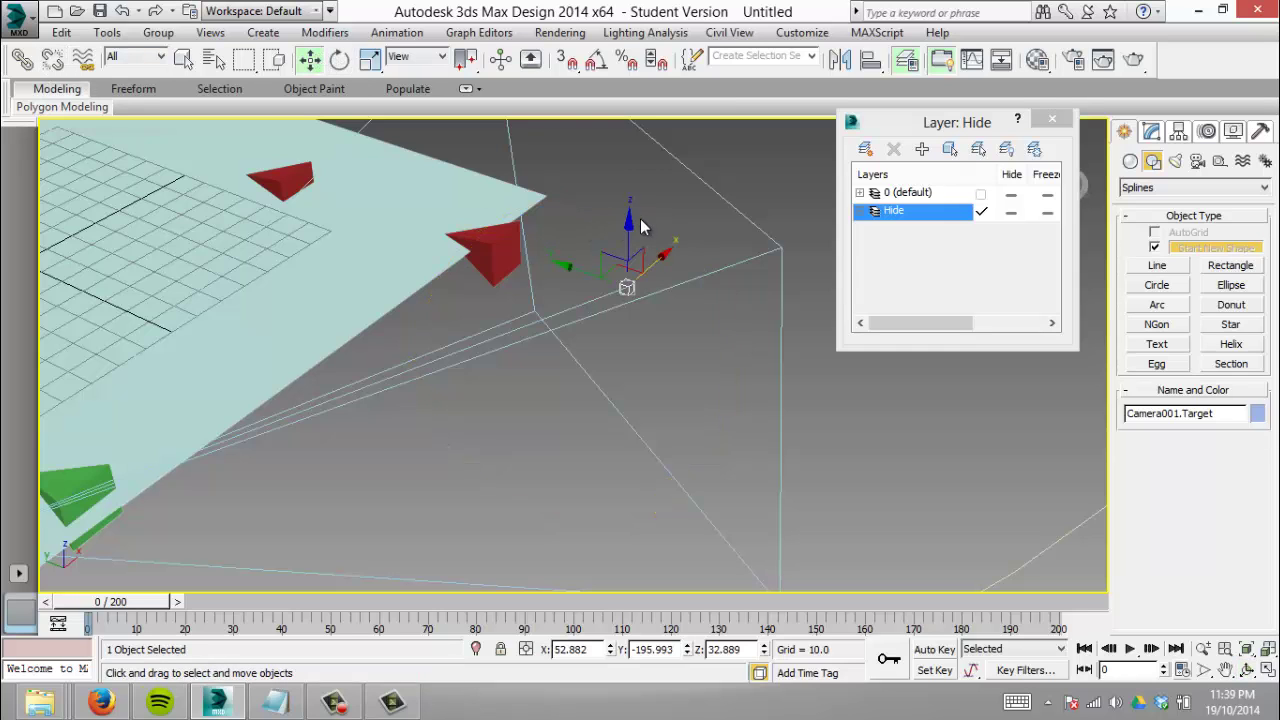
drag(643, 220, 553, 226)
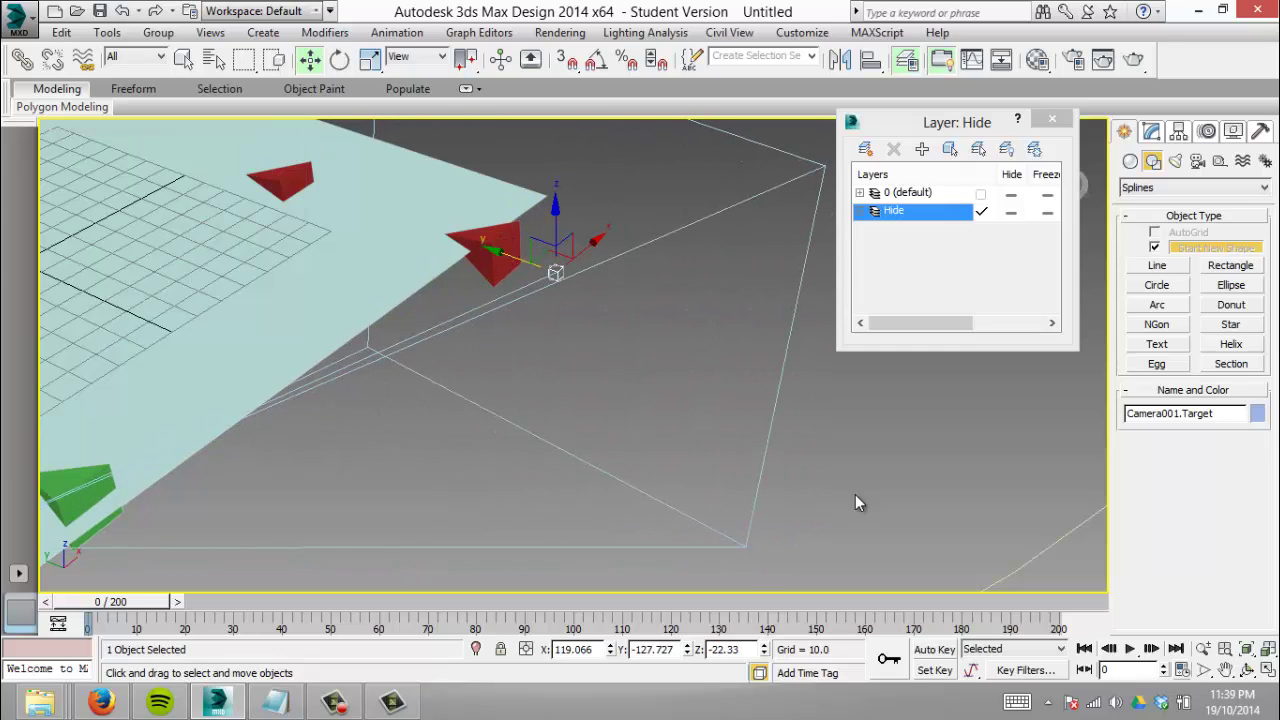
Place Camera001.Target on the red box at X 92.499, Y -127.727, Z -6.403, and orbit to verify.
click(1247, 669)
drag(580, 411, 407, 303)
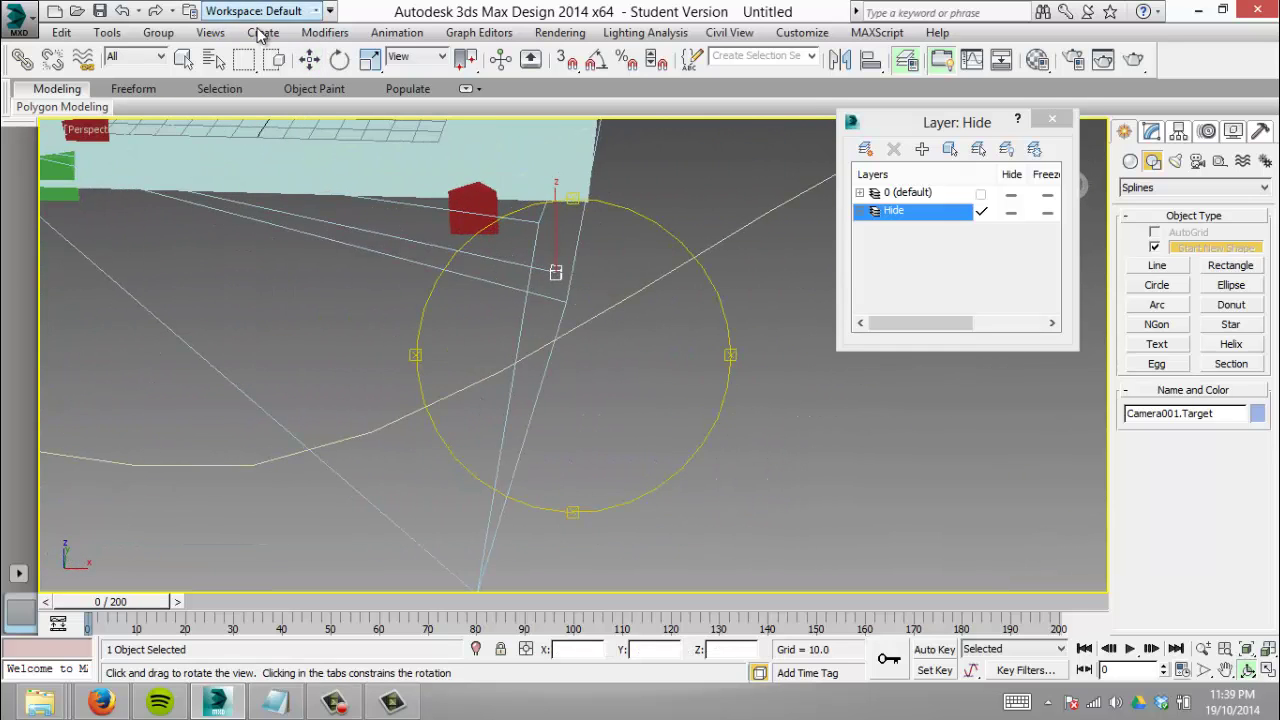
click(309, 59)
mouse_move(550, 210)
mouse_down()
mouse_move(640, 274)
mouse_move(549, 232)
mouse_up()
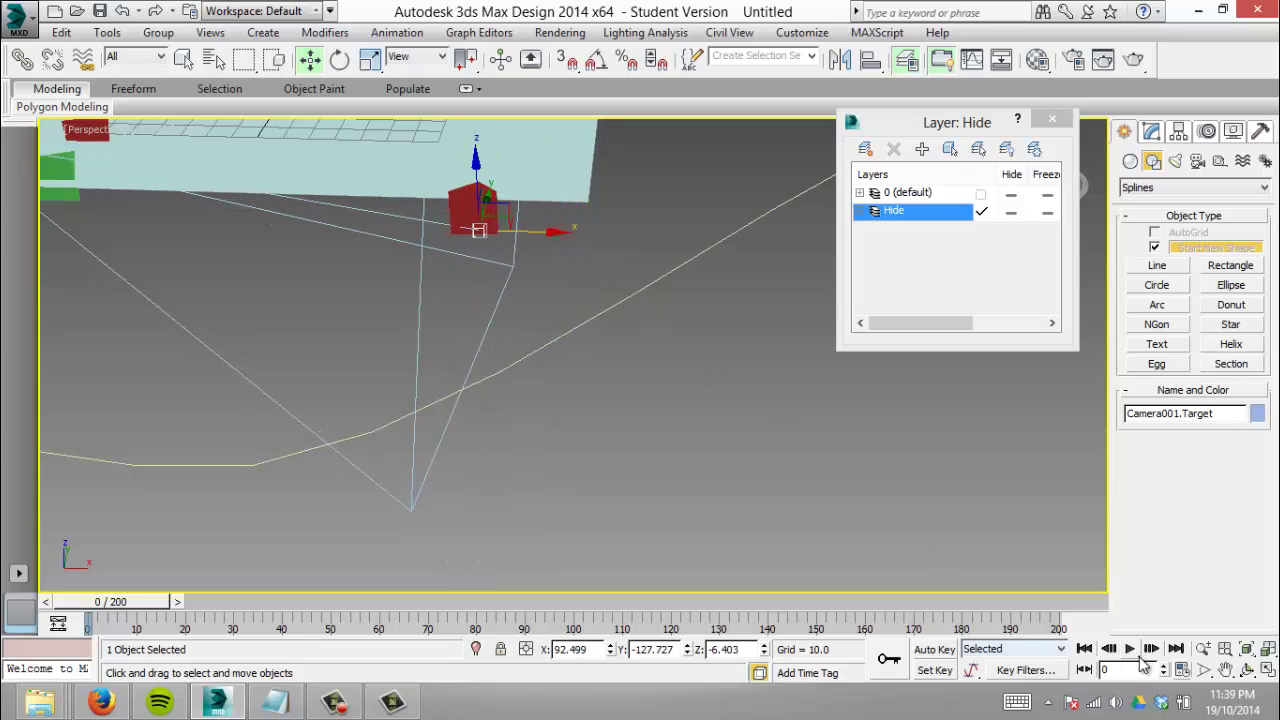
click(1245, 670)
drag(561, 365, 469, 261)
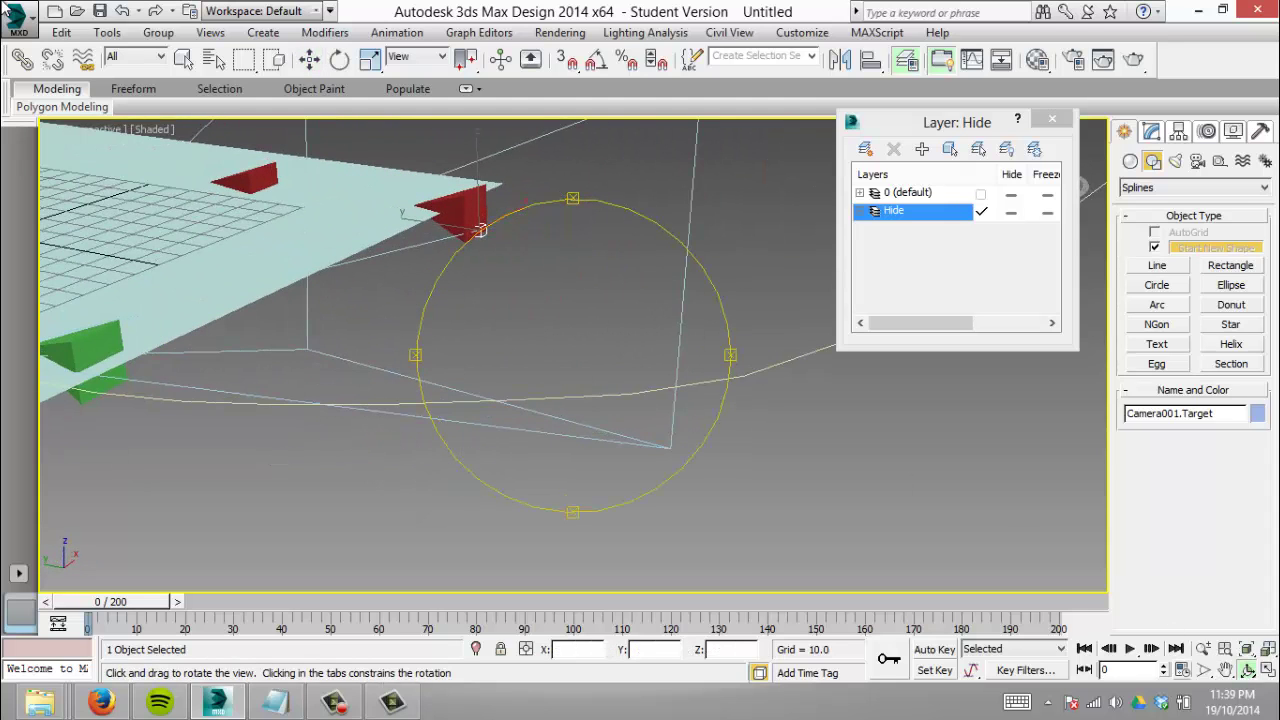
Link Camera001.Target to the red box with Select and Link.
click(183, 58)
click(500, 268)
click(480, 233)
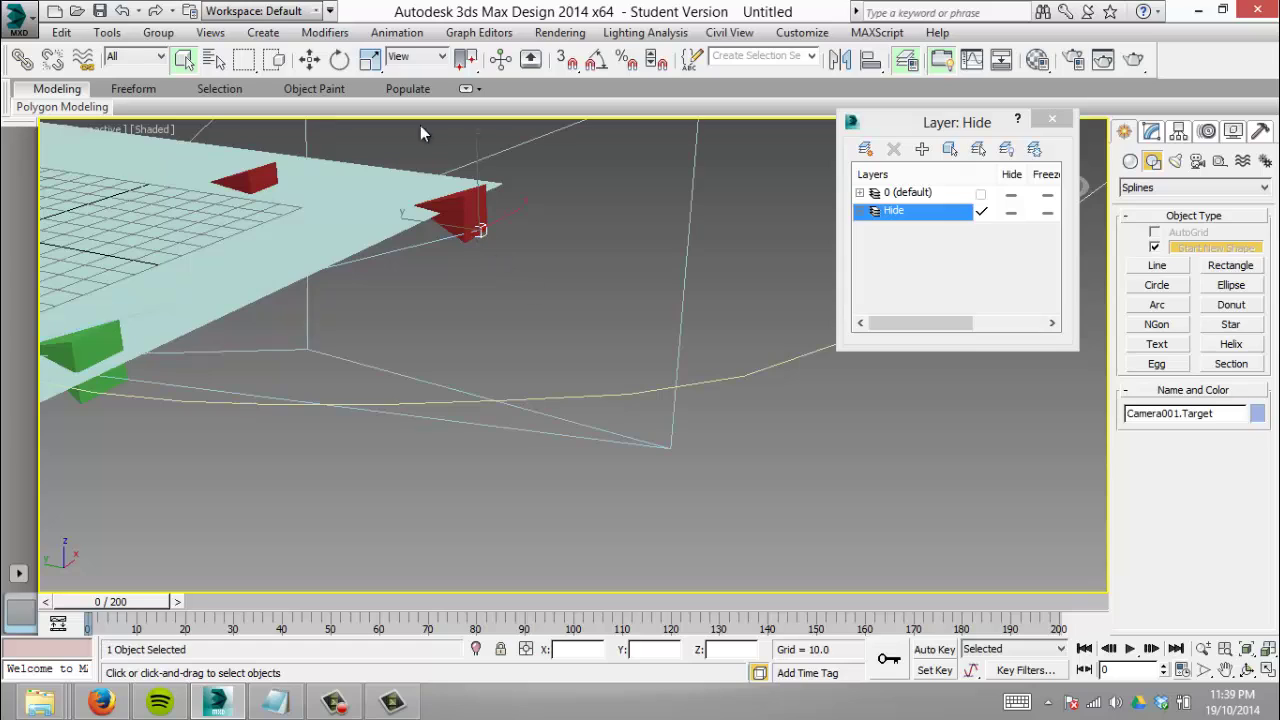
click(22, 60)
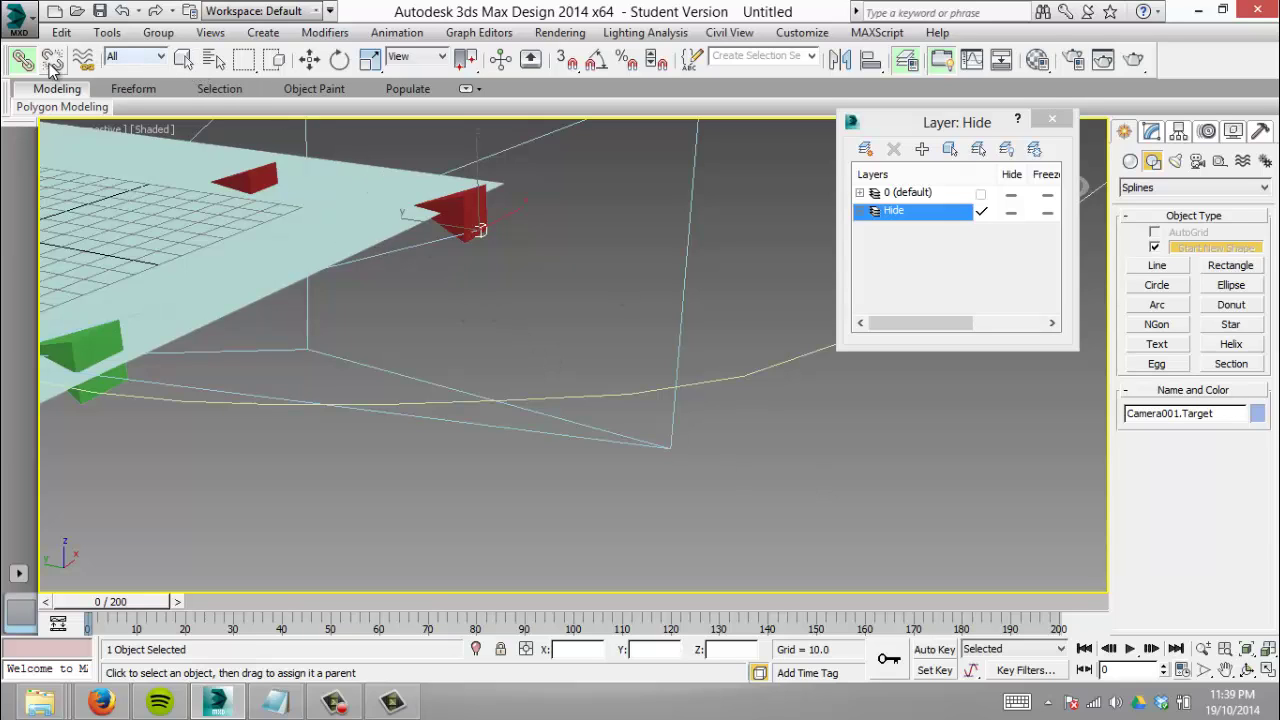
click(184, 59)
click(620, 315)
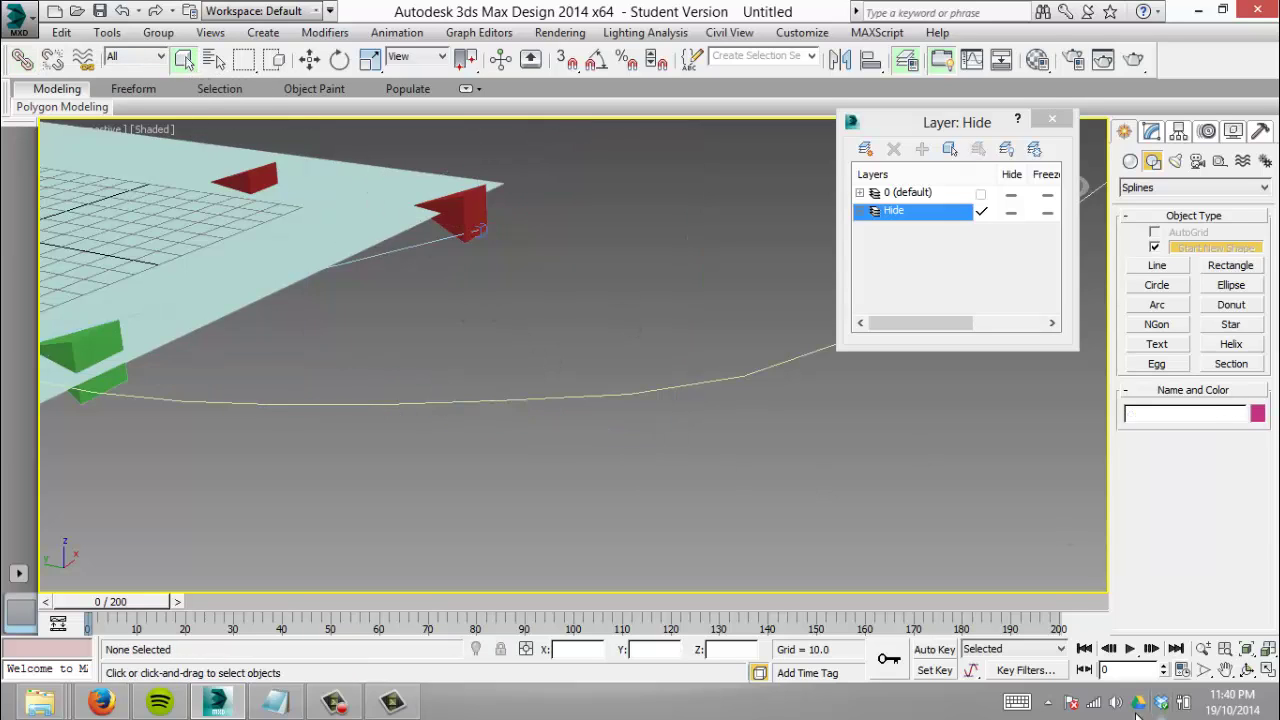
Scrub the time slider to frames 5 and 54, panning to keep the moving objects in view.
drag(115, 603, 278, 605)
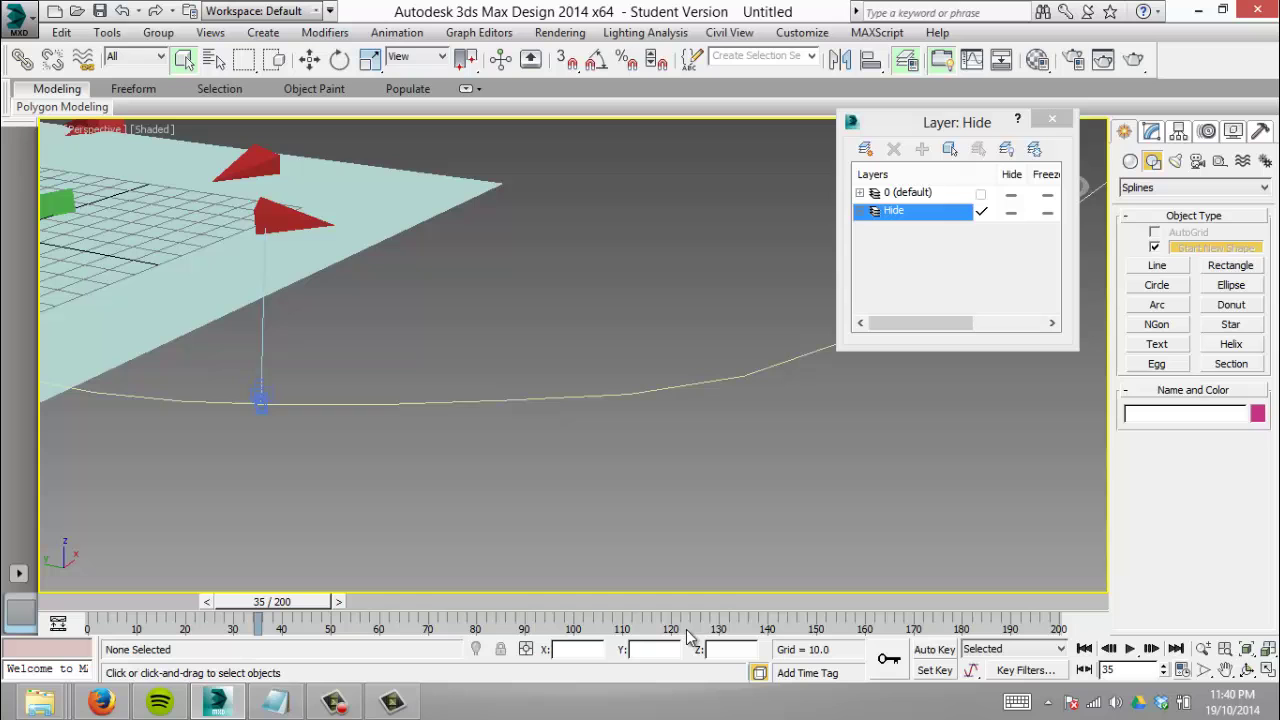
click(1225, 670)
drag(480, 347, 726, 364)
drag(240, 607, 149, 514)
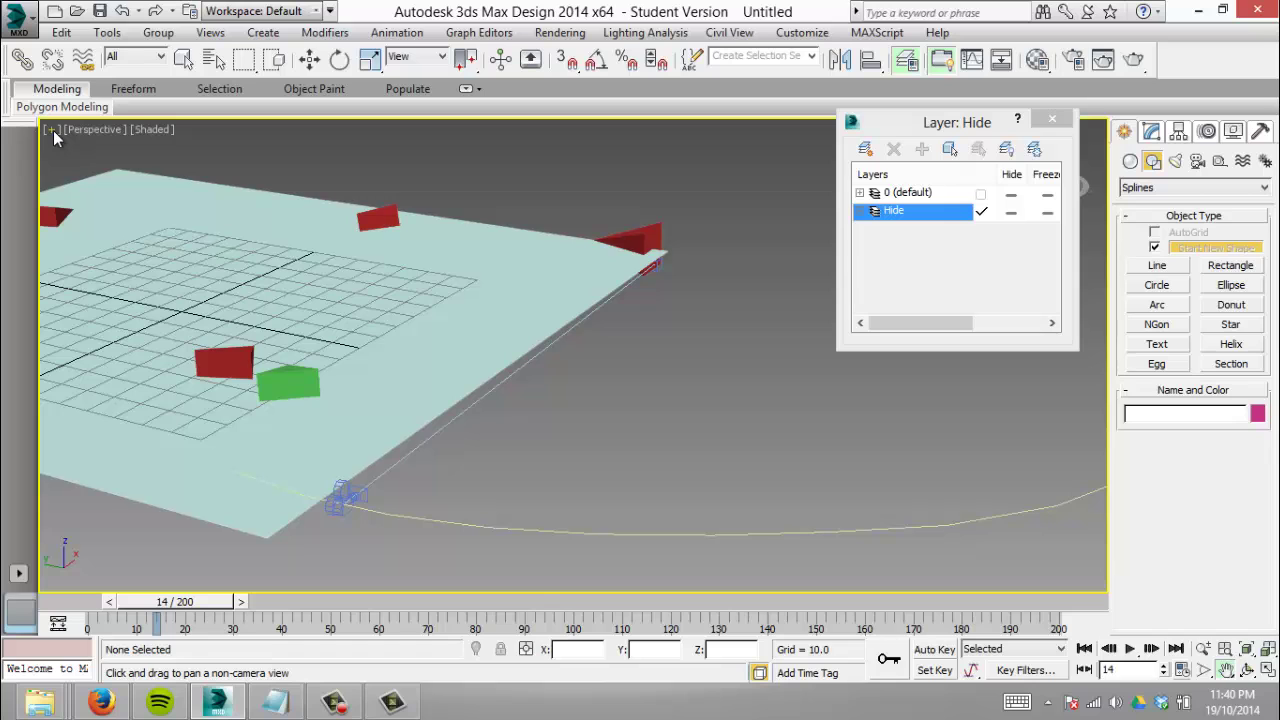
Play the animation from frame 0 in the Camera001 viewport, then maximize Perspective again.
key(alt+w)
click(391, 303)
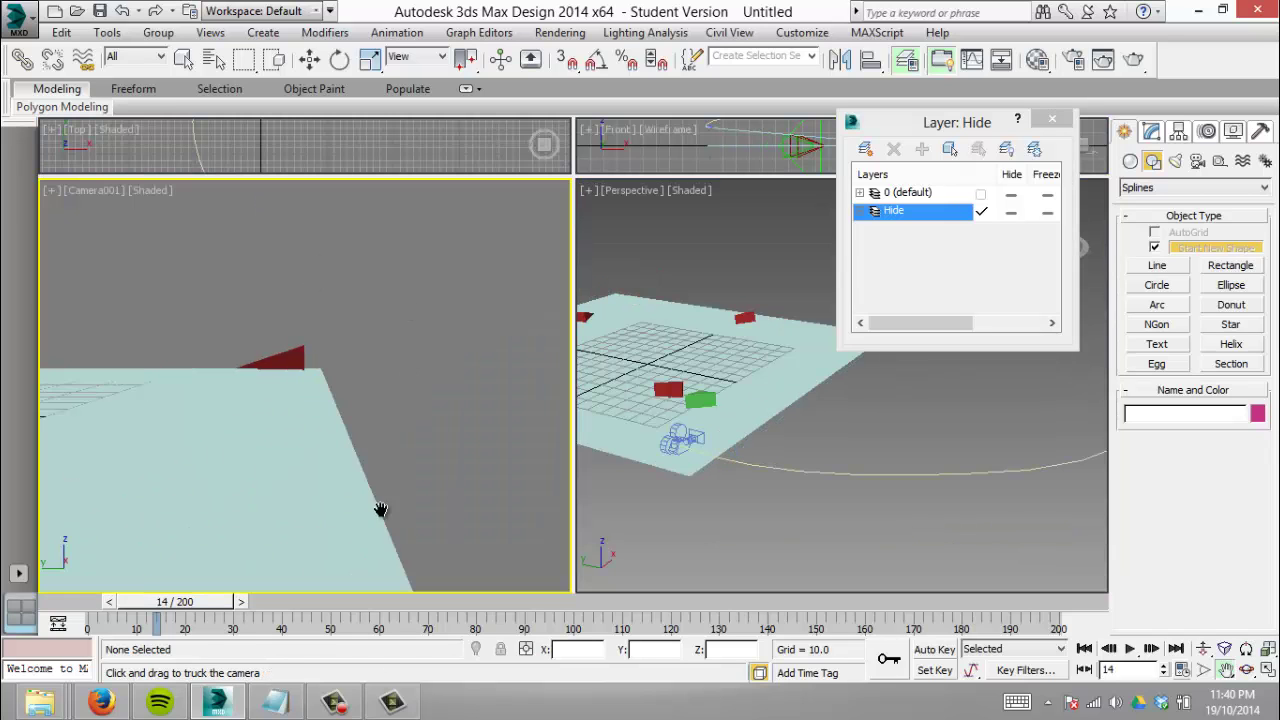
drag(200, 601, 120, 601)
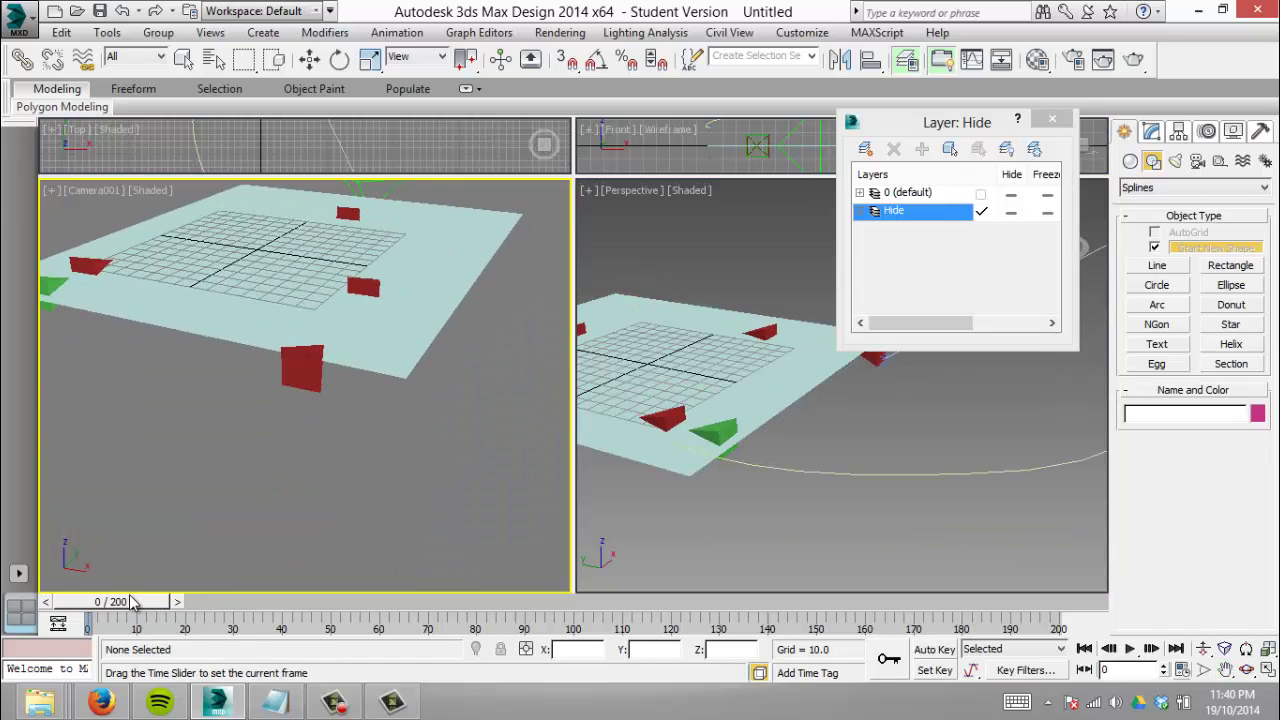
click(1129, 649)
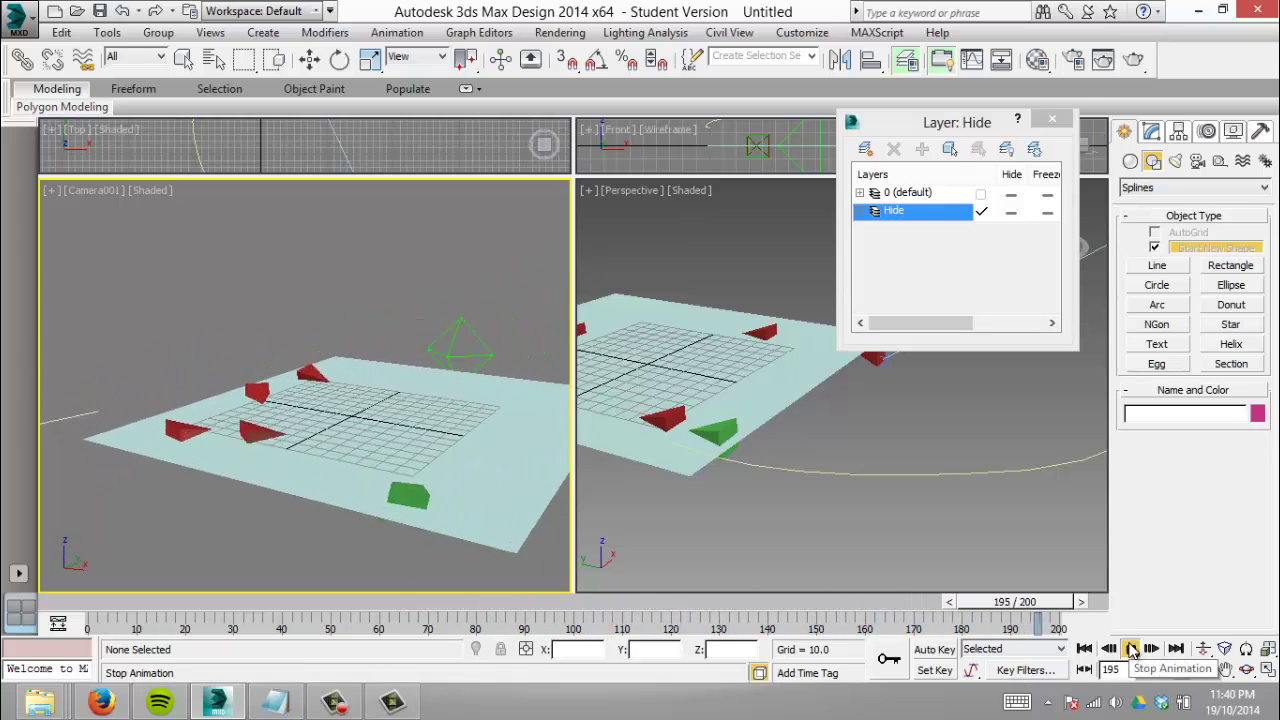
click(1131, 648)
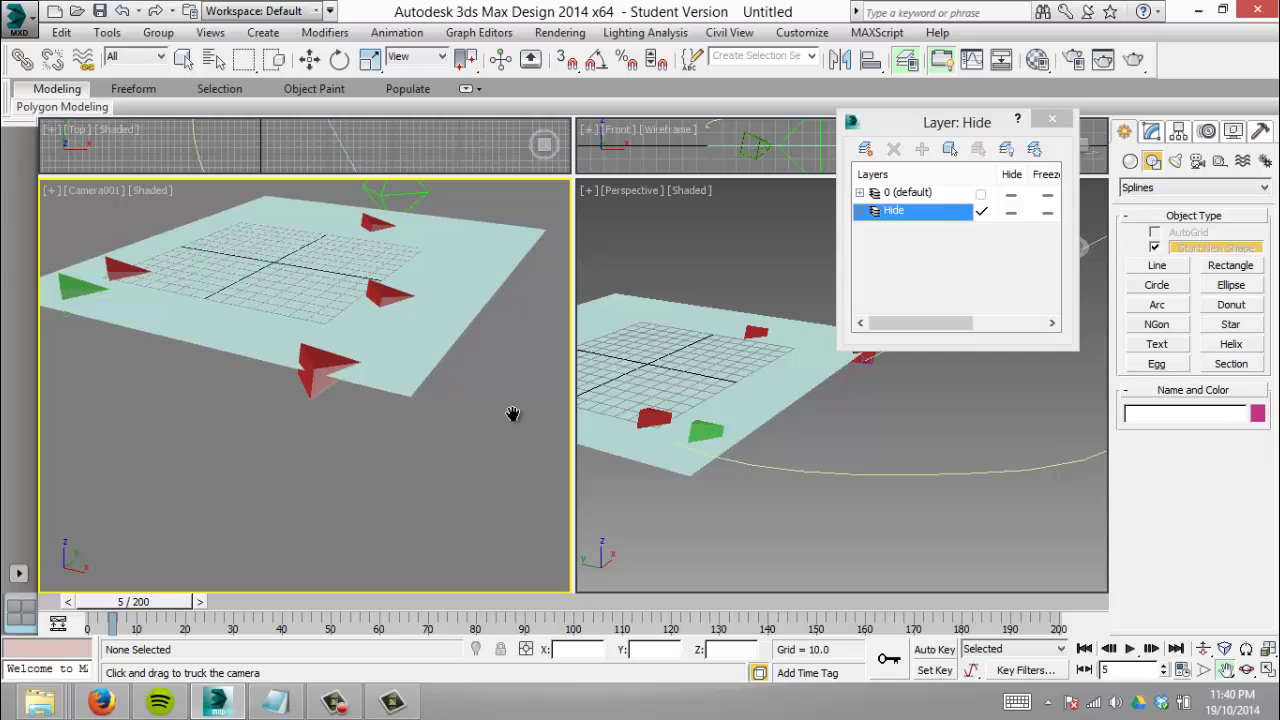
click(675, 217)
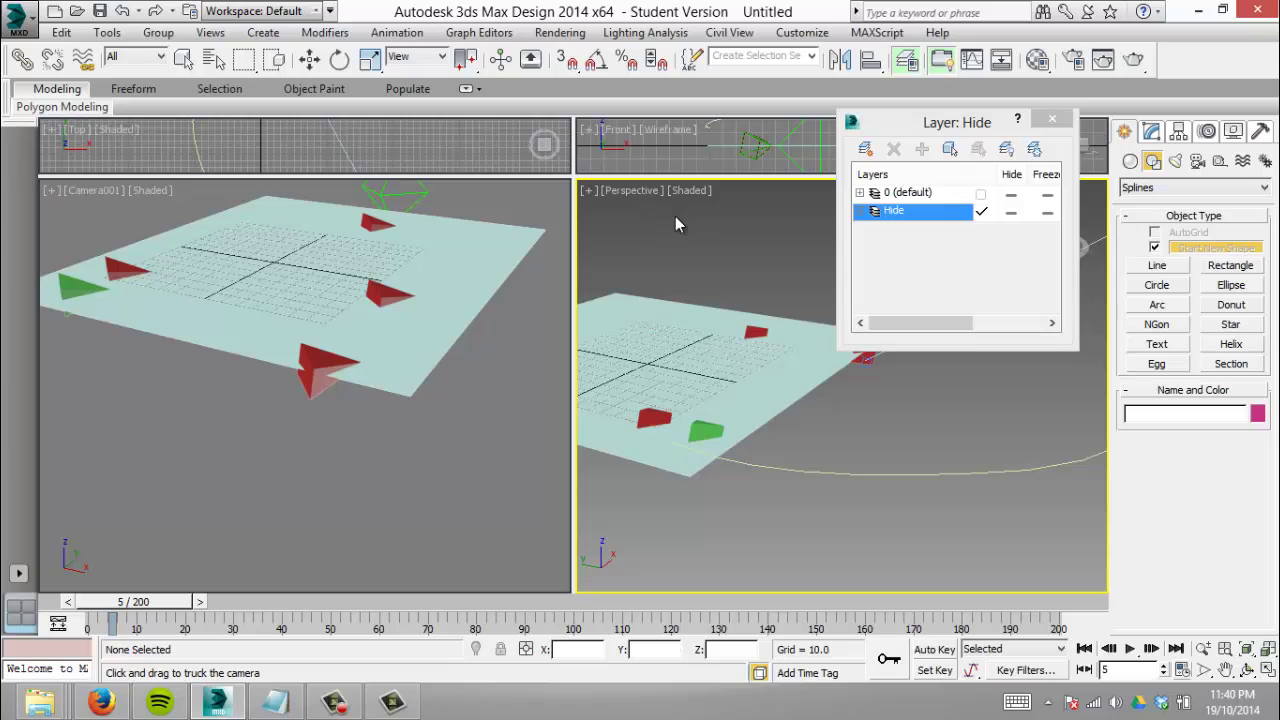
key(alt+w)
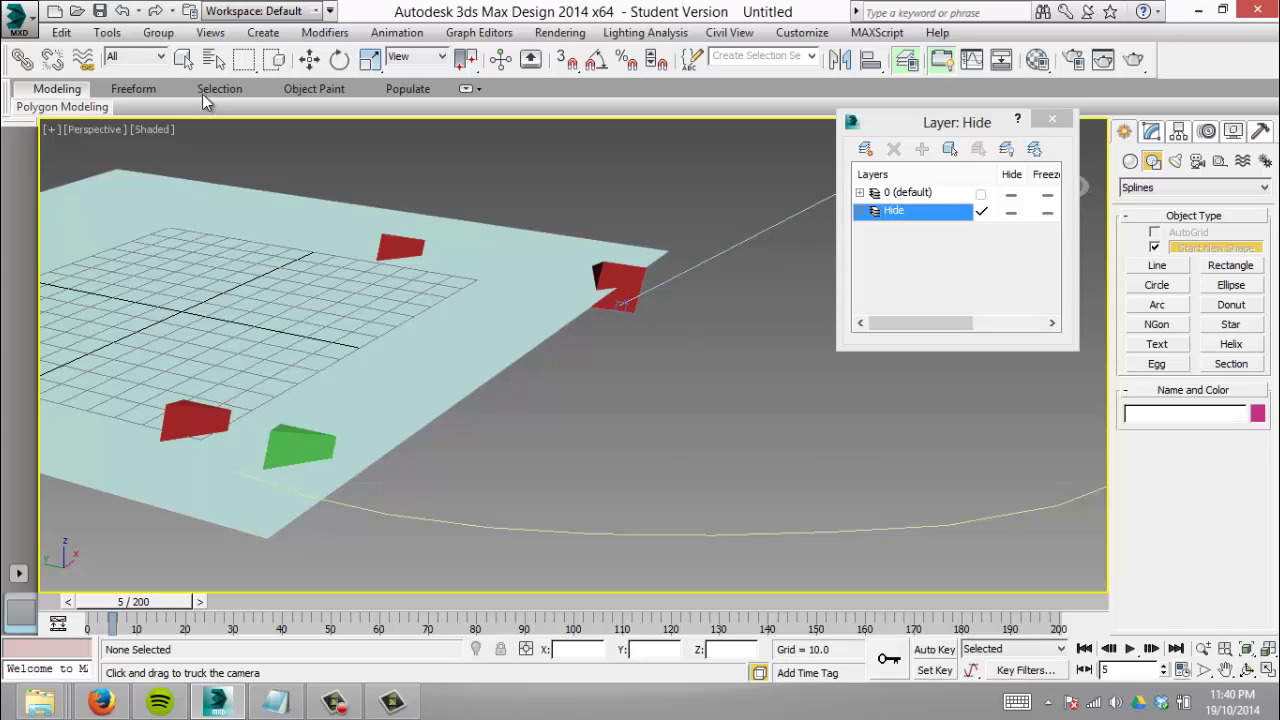
At frame 0, select Camera001.Target at the red delegate and unlink it.
drag(163, 602, 105, 602)
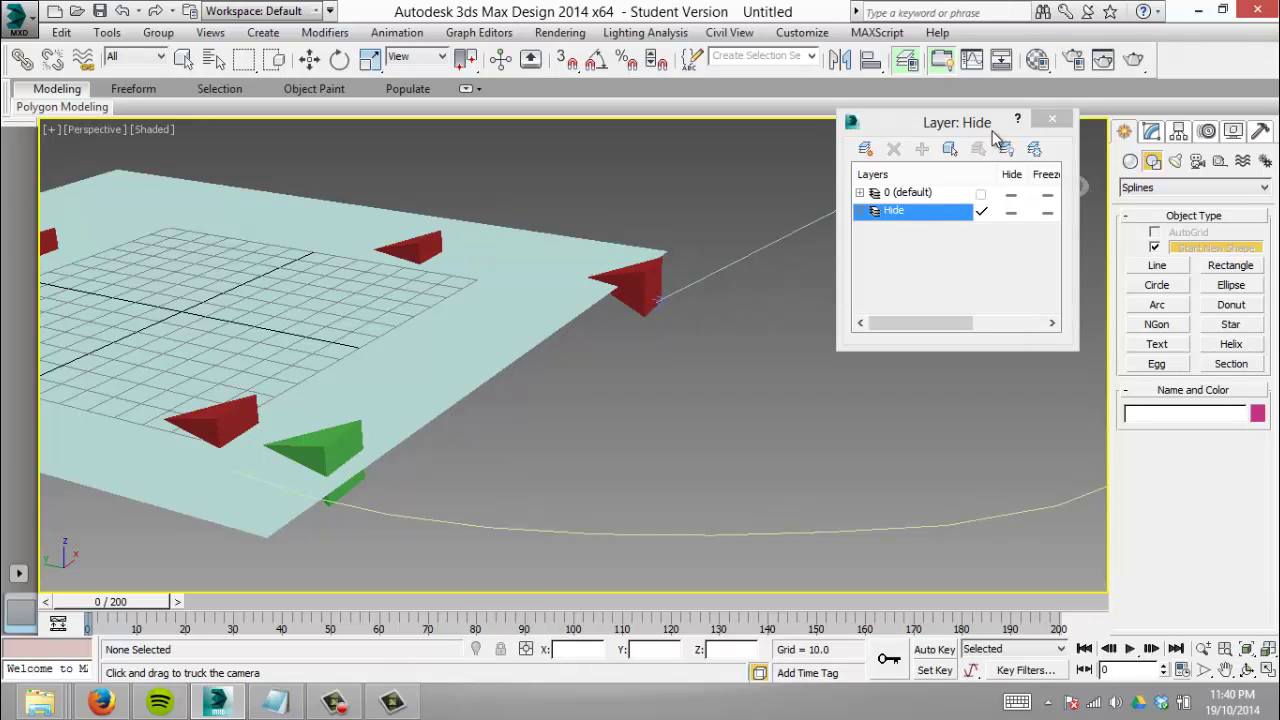
drag(995, 140, 1002, 285)
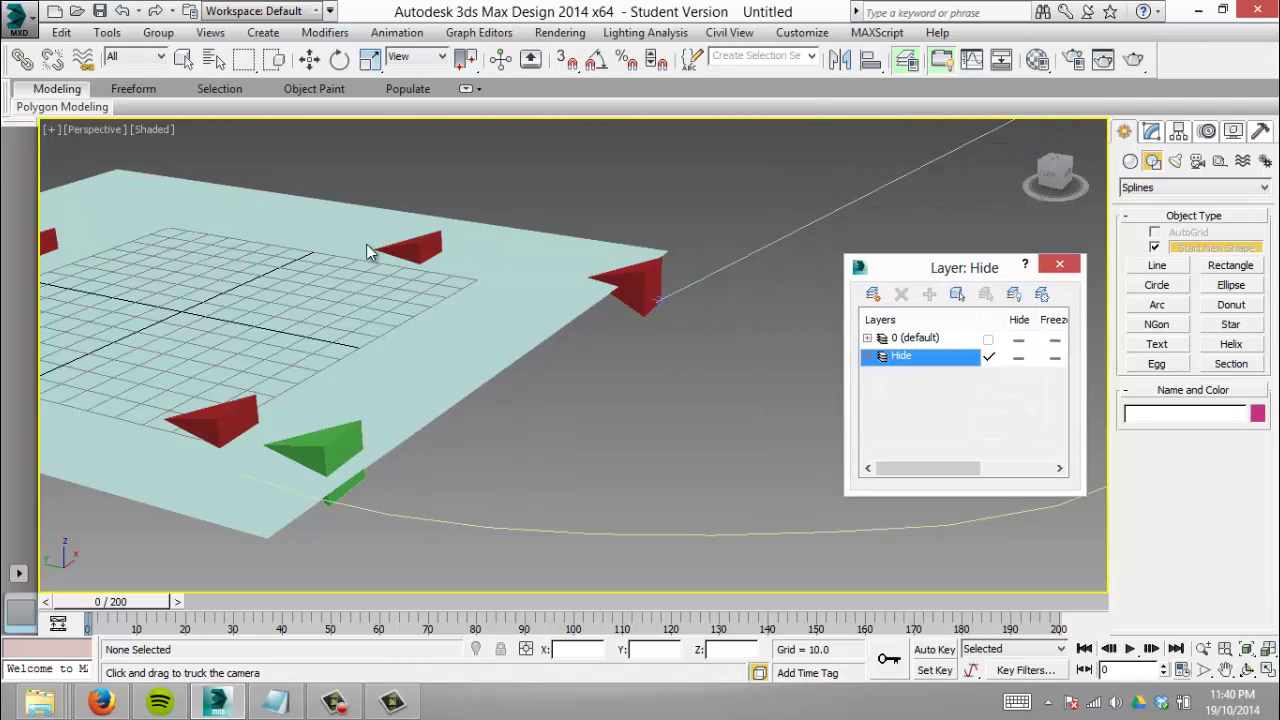
click(659, 418)
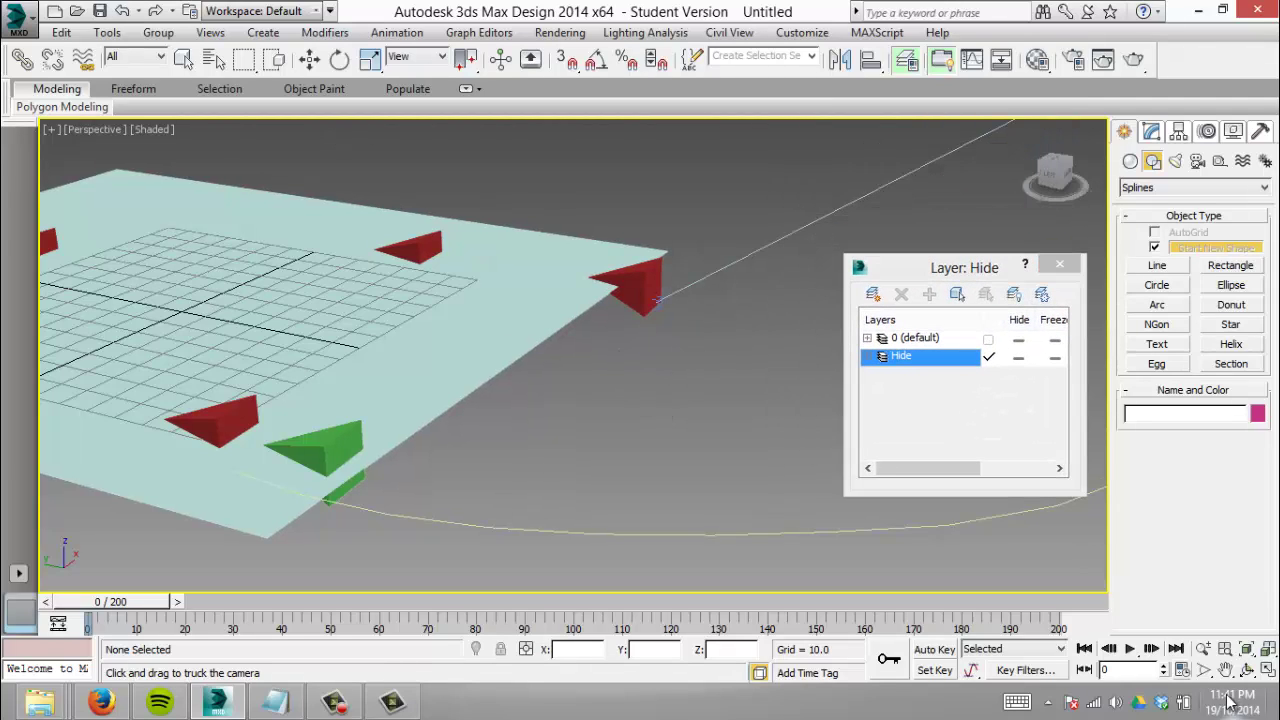
click(183, 59)
click(648, 283)
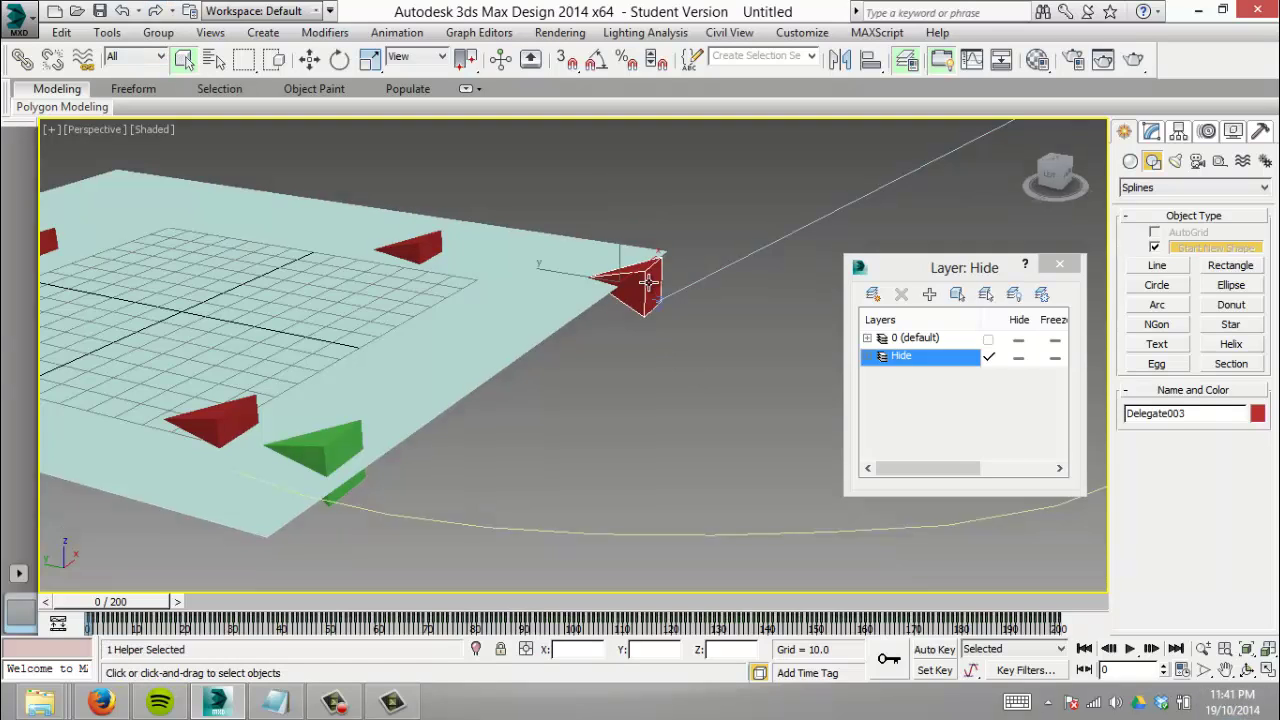
click(660, 299)
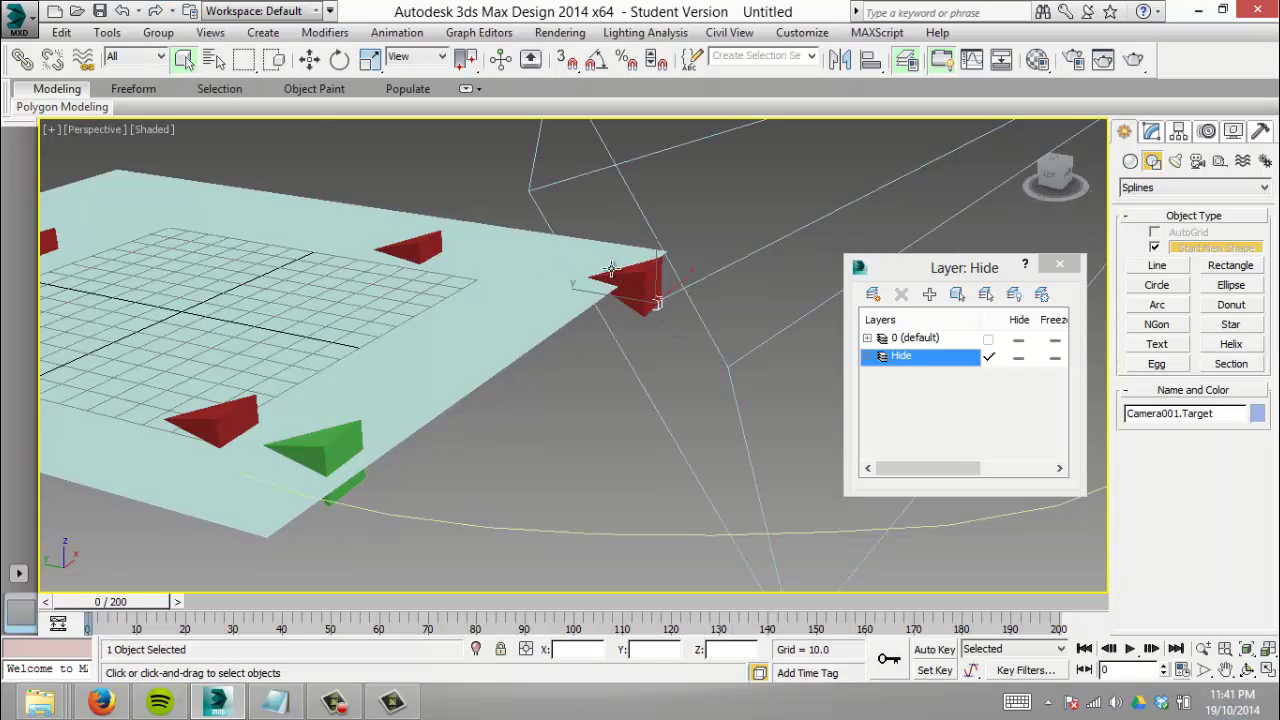
click(56, 63)
Scrub the time slider back and forth to preview the camera's motion.
drag(106, 600, 172, 610)
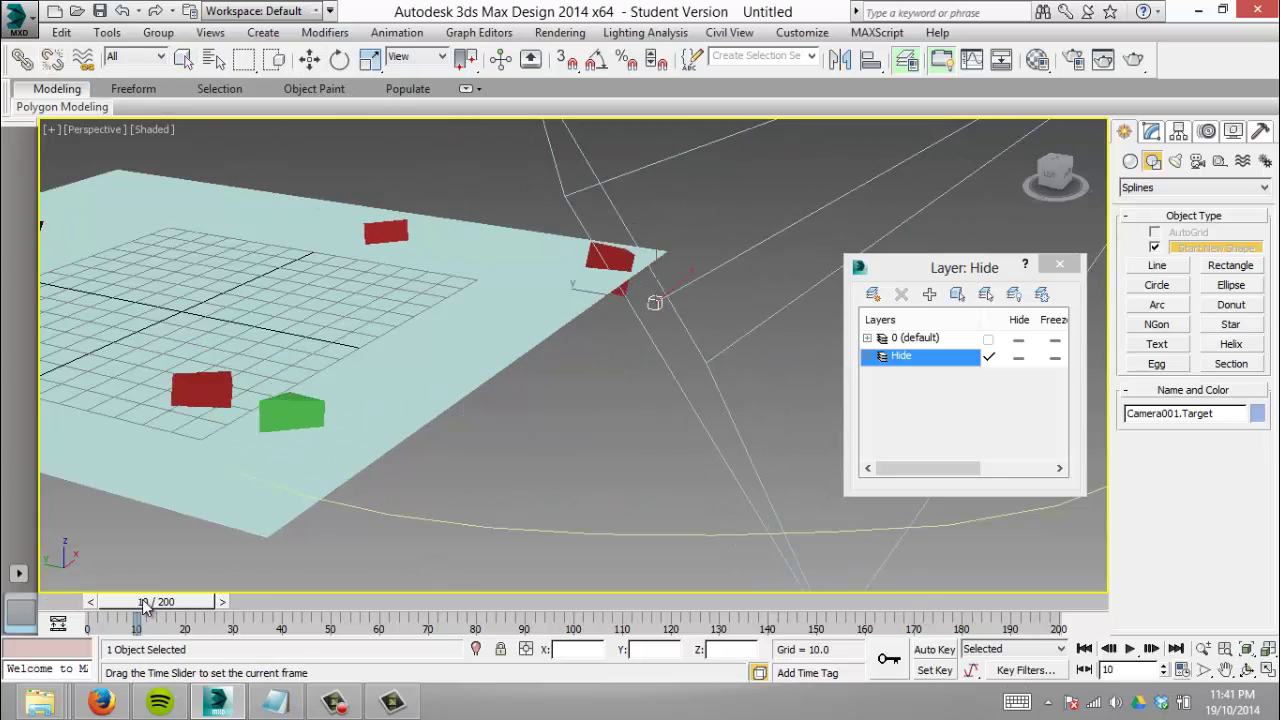
drag(139, 604, 110, 608)
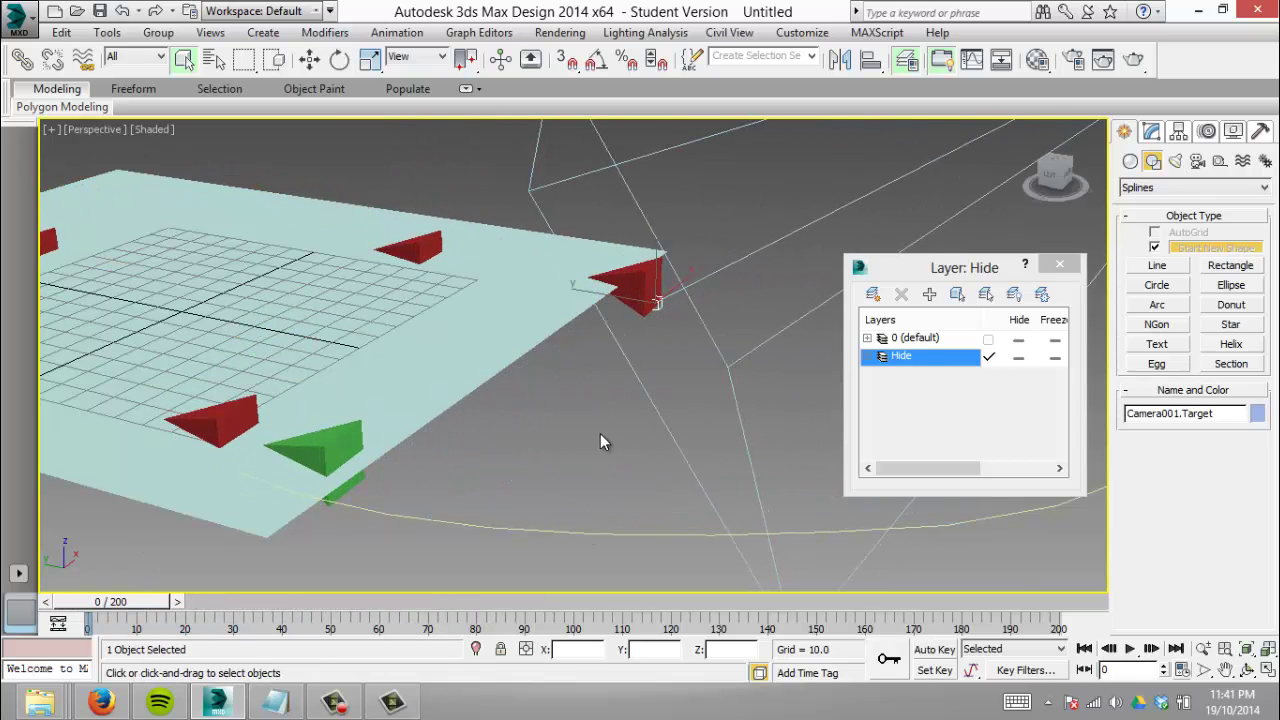
drag(136, 606, 209, 601)
Move Camera001's first animation key from frame 1 to frame 0, undoing a misplaced drag.
click(272, 471)
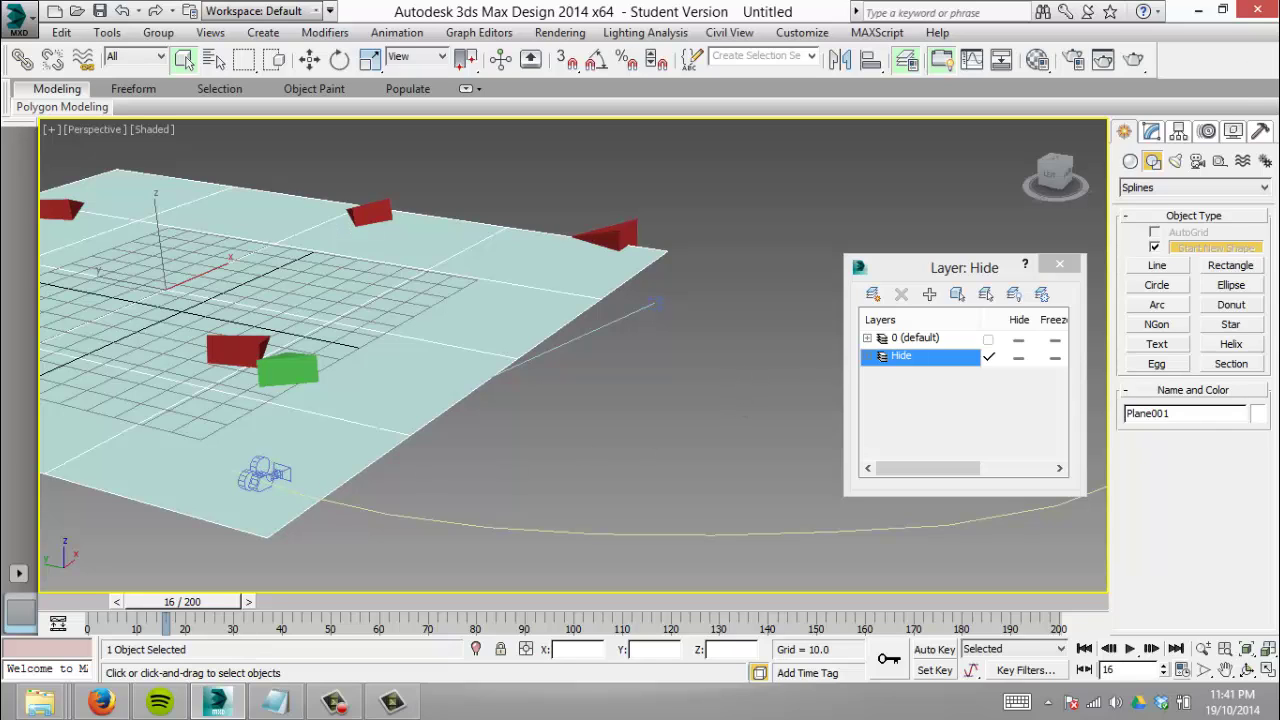
click(1207, 132)
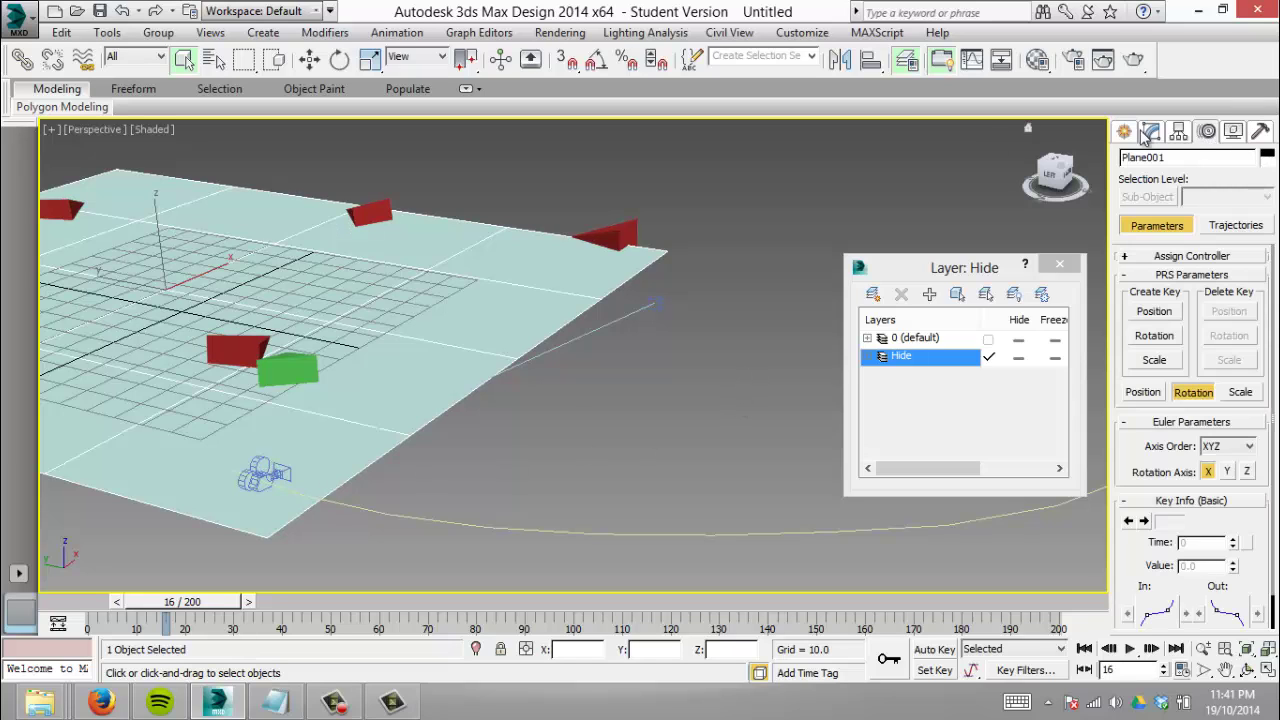
click(258, 474)
drag(94, 618, 88, 620)
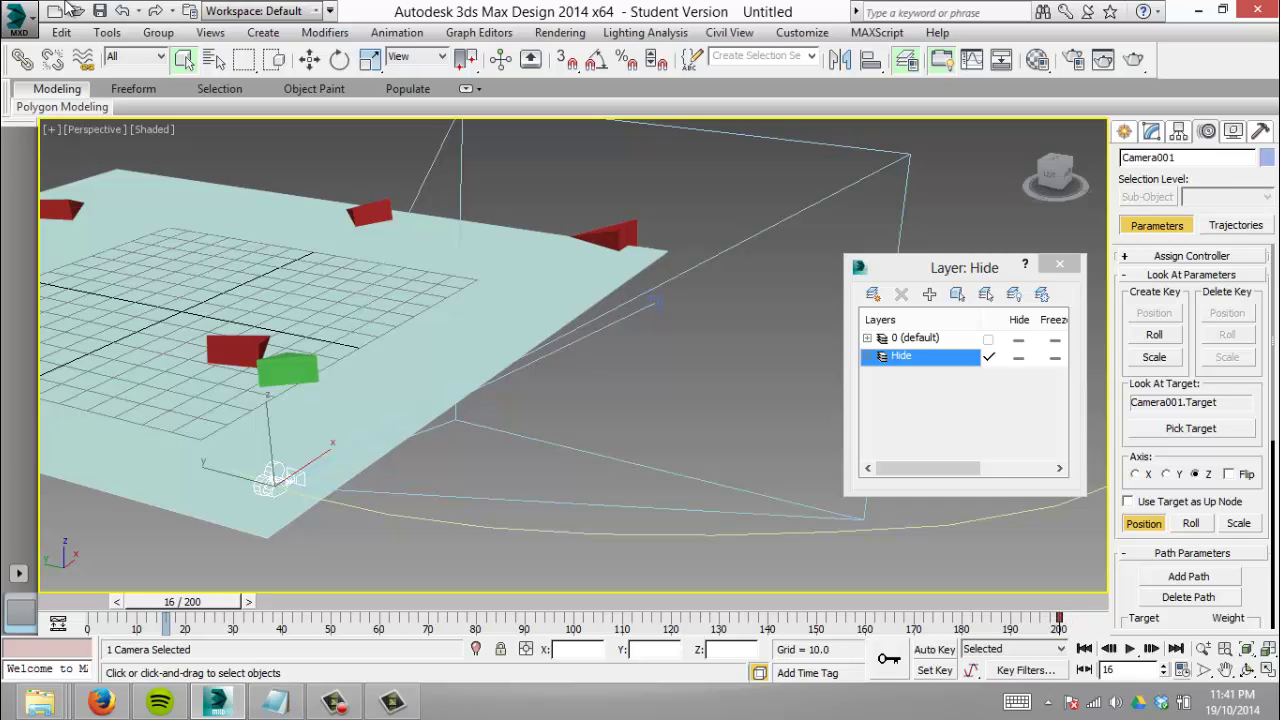
click(61, 32)
click(100, 55)
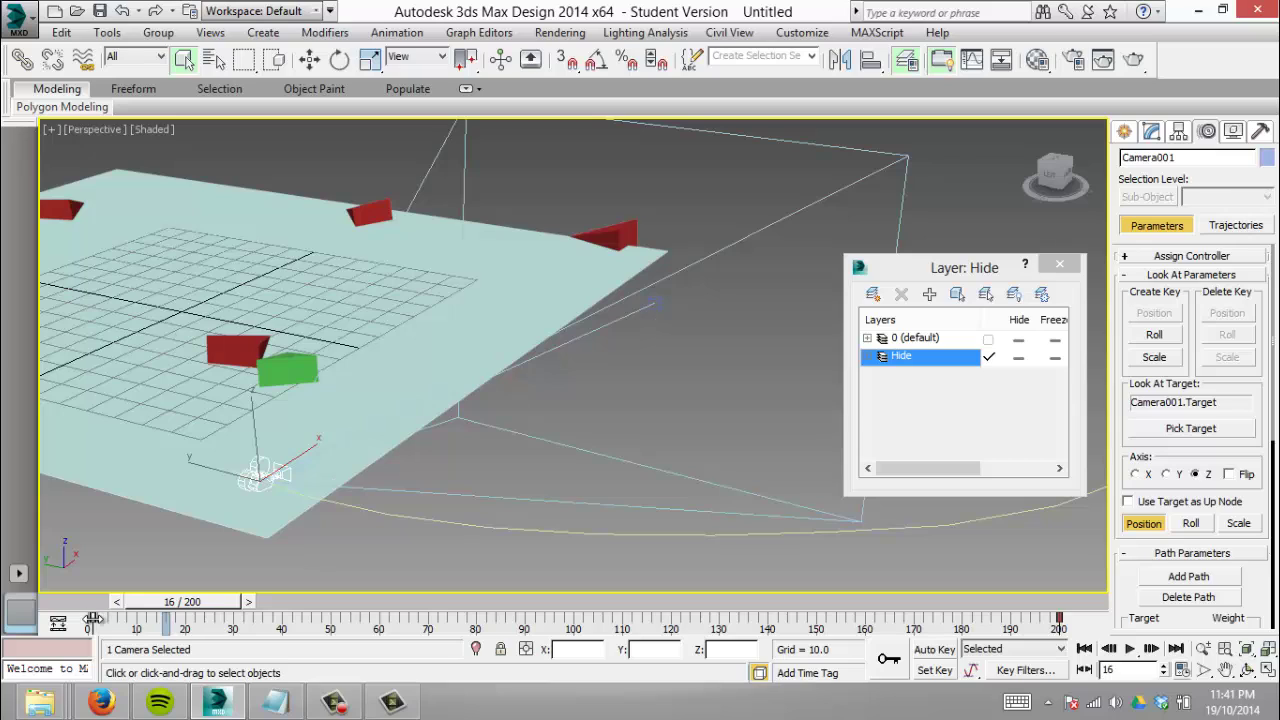
drag(91, 615, 88, 615)
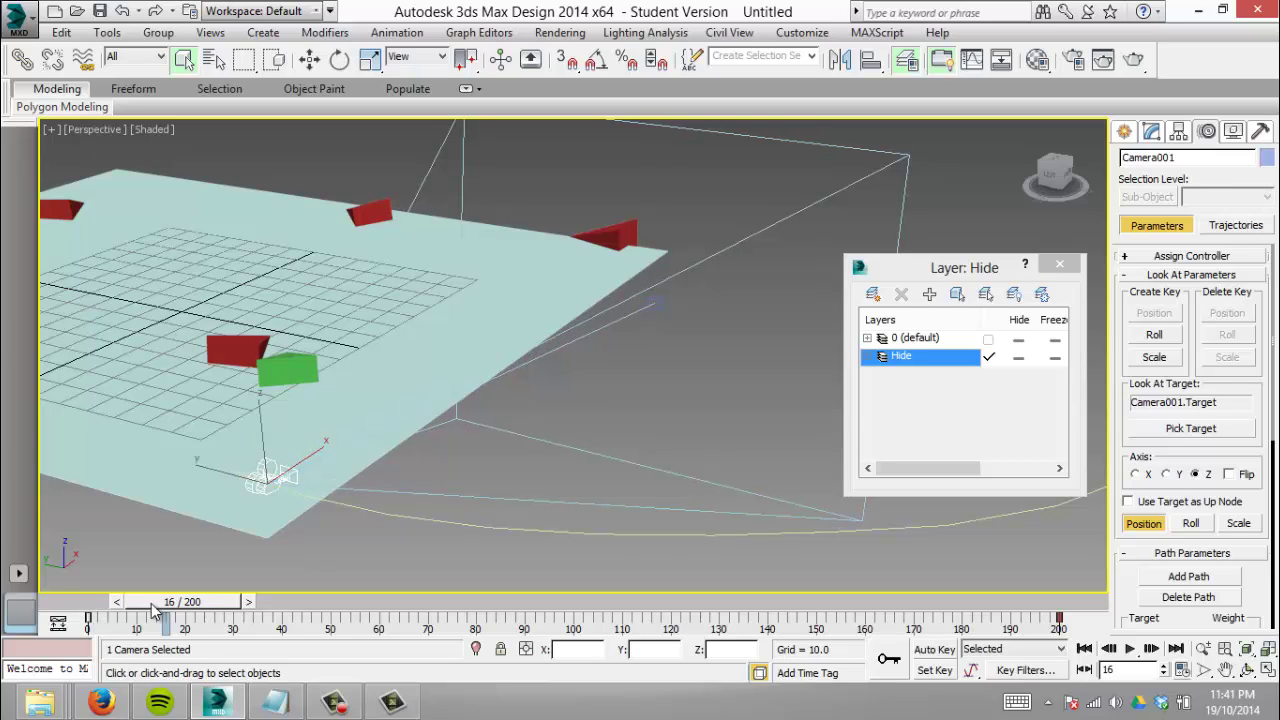
click(463, 555)
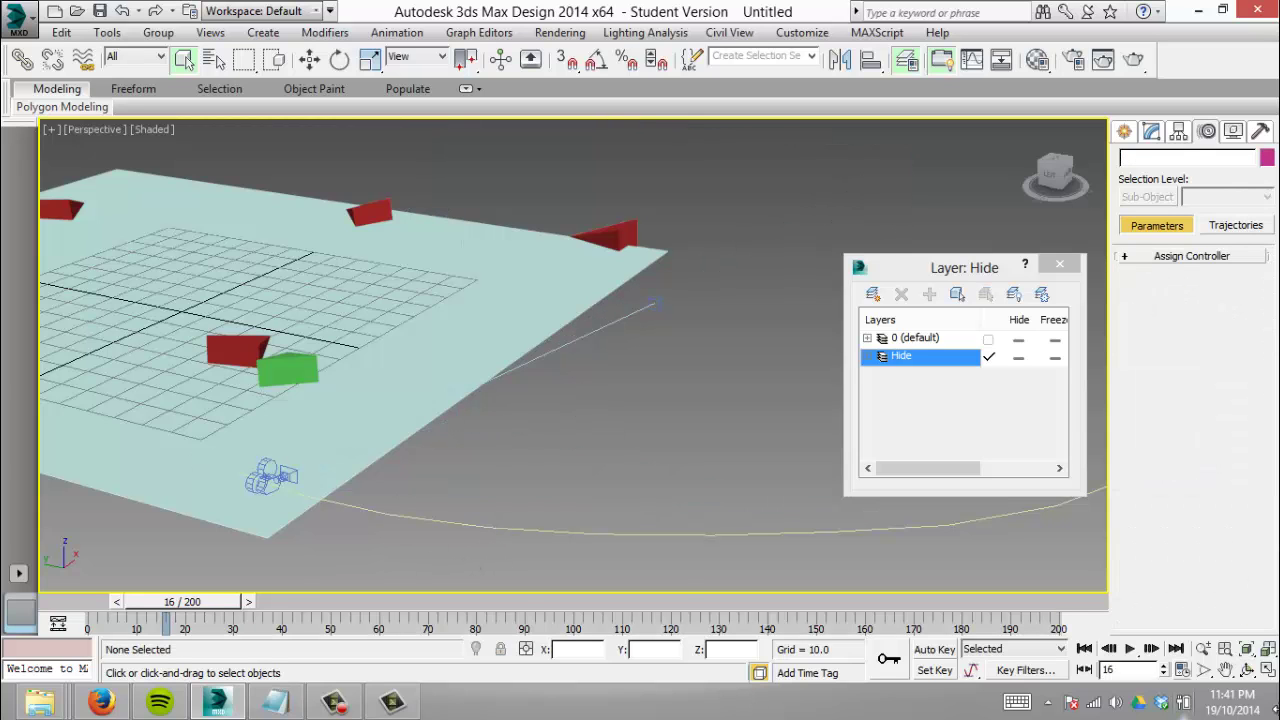
Select the green Delegate002 and show its Hierarchy pivot settings.
middle_drag(691, 363, 879, 198)
click(183, 58)
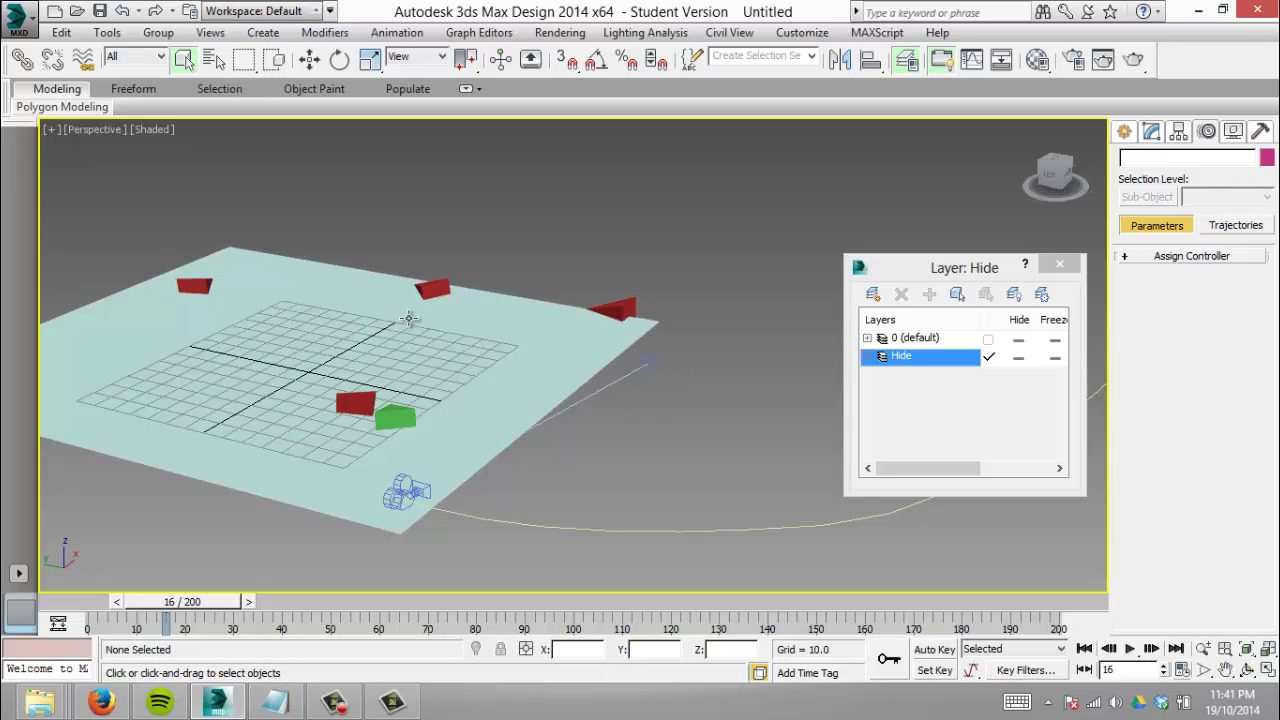
click(396, 409)
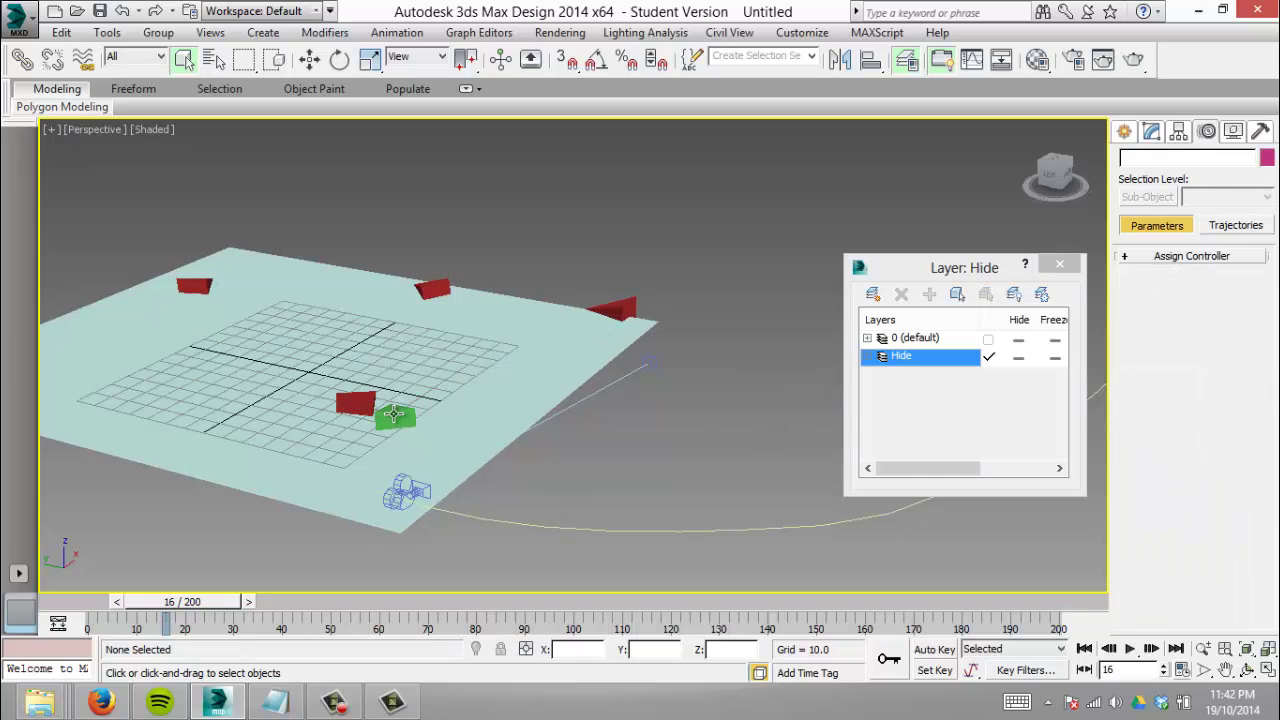
click(1177, 134)
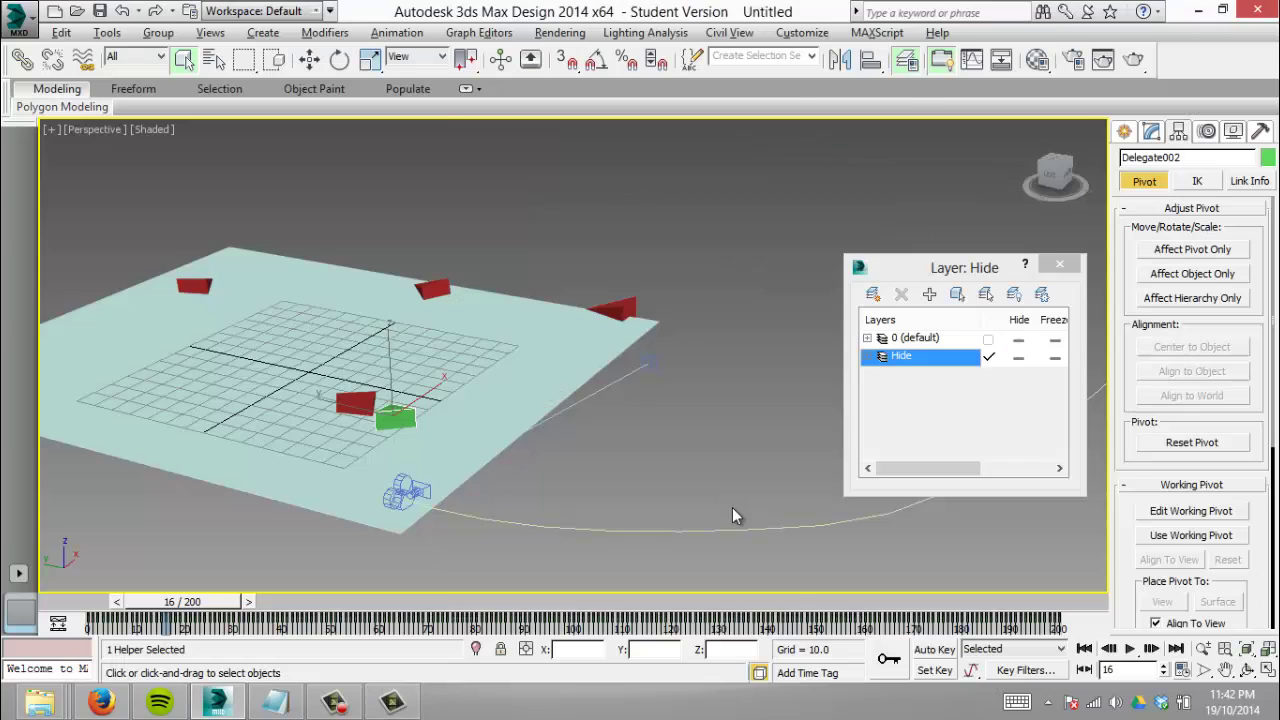
key(alt+Tab)
key(alt+Tab)
key(alt+Tab)
key(alt+Tab)
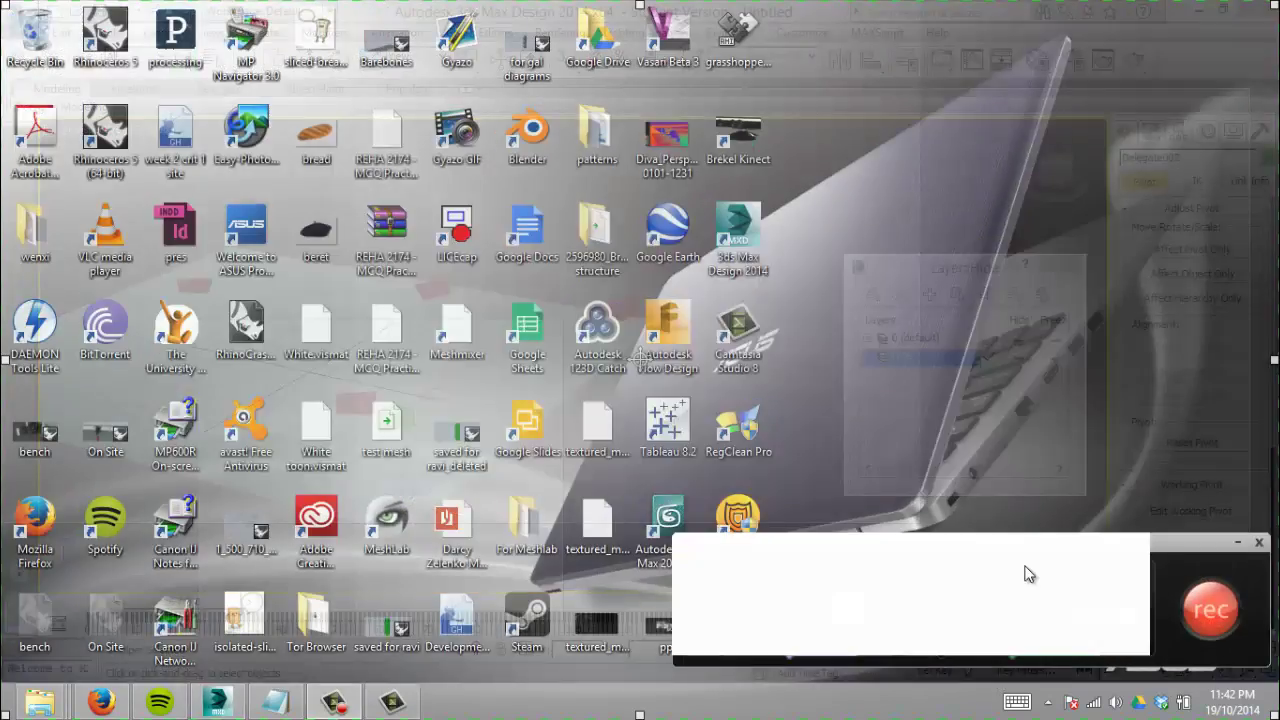
Back in 3ds Max, select the green Delegate002 box and rewind to frame 0.
click(1189, 615)
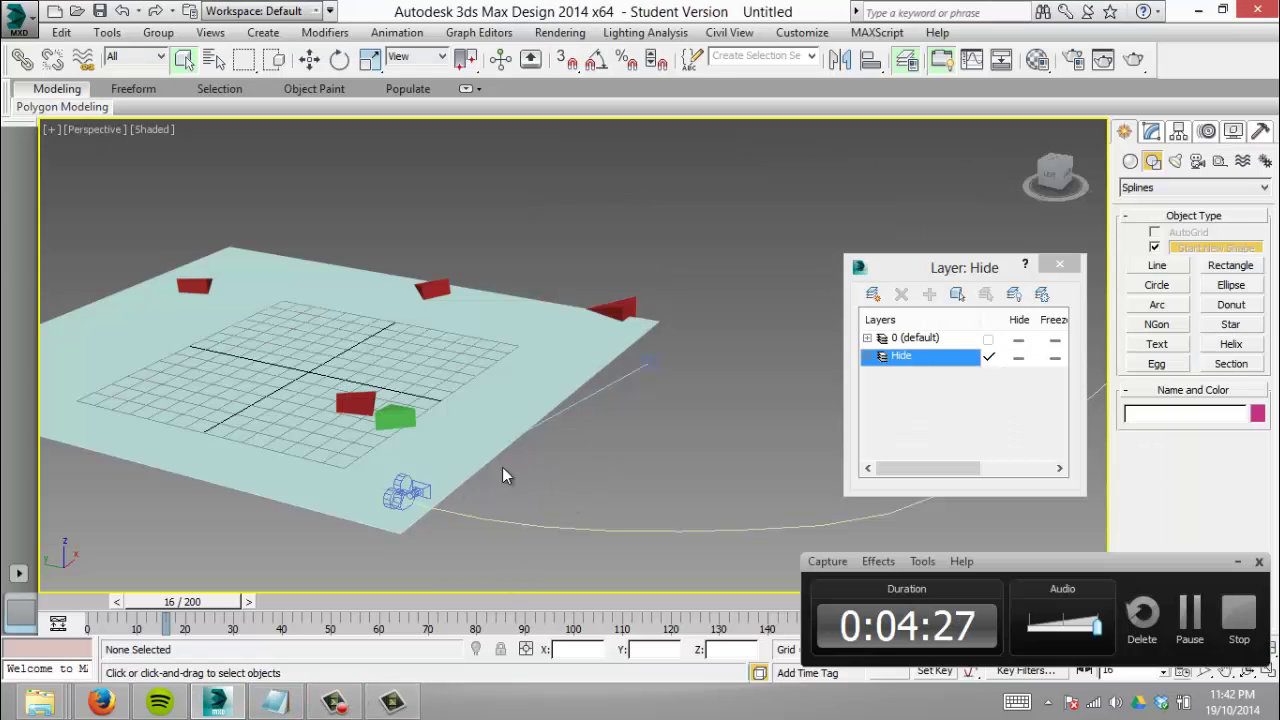
click(1238, 561)
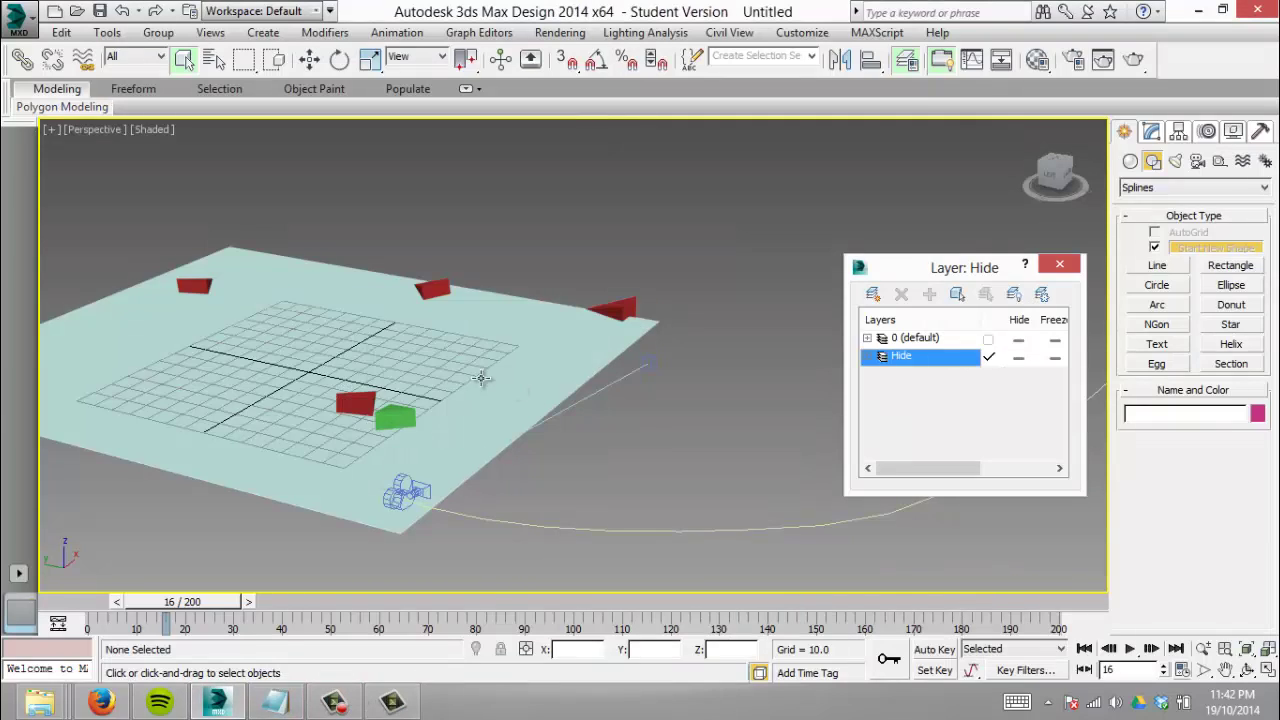
click(192, 60)
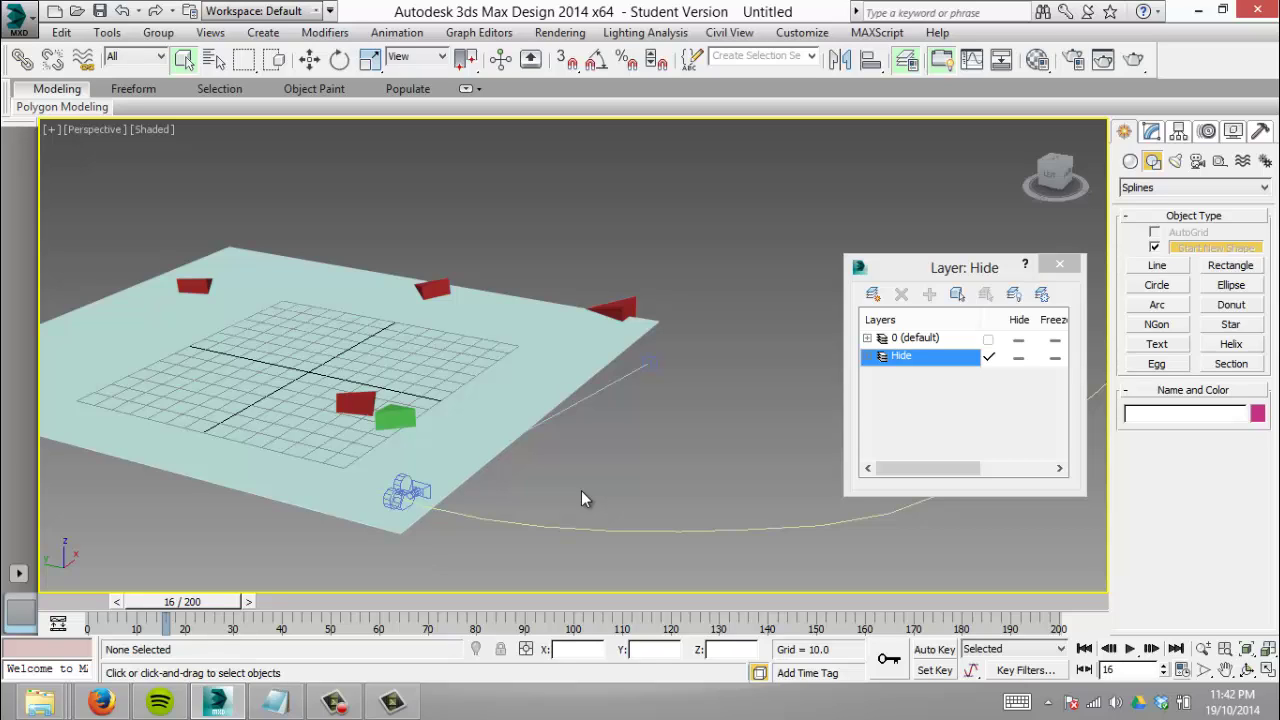
click(400, 414)
click(399, 415)
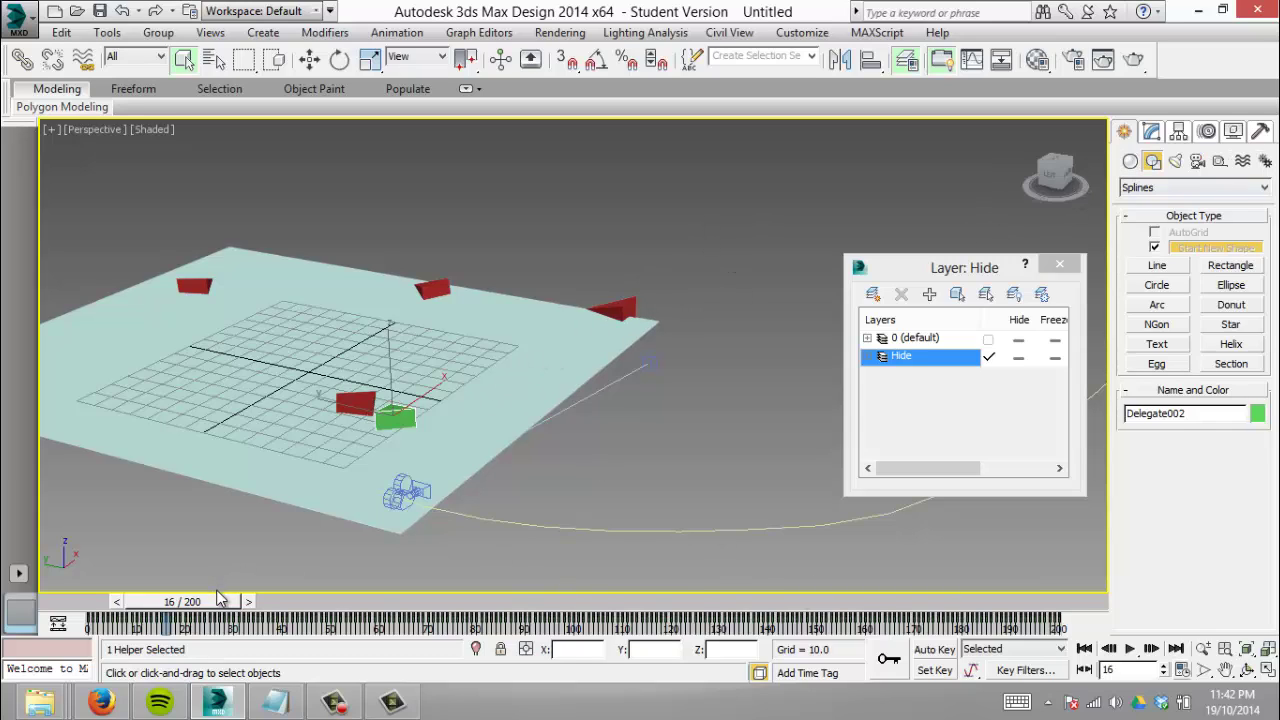
drag(182, 601, 110, 601)
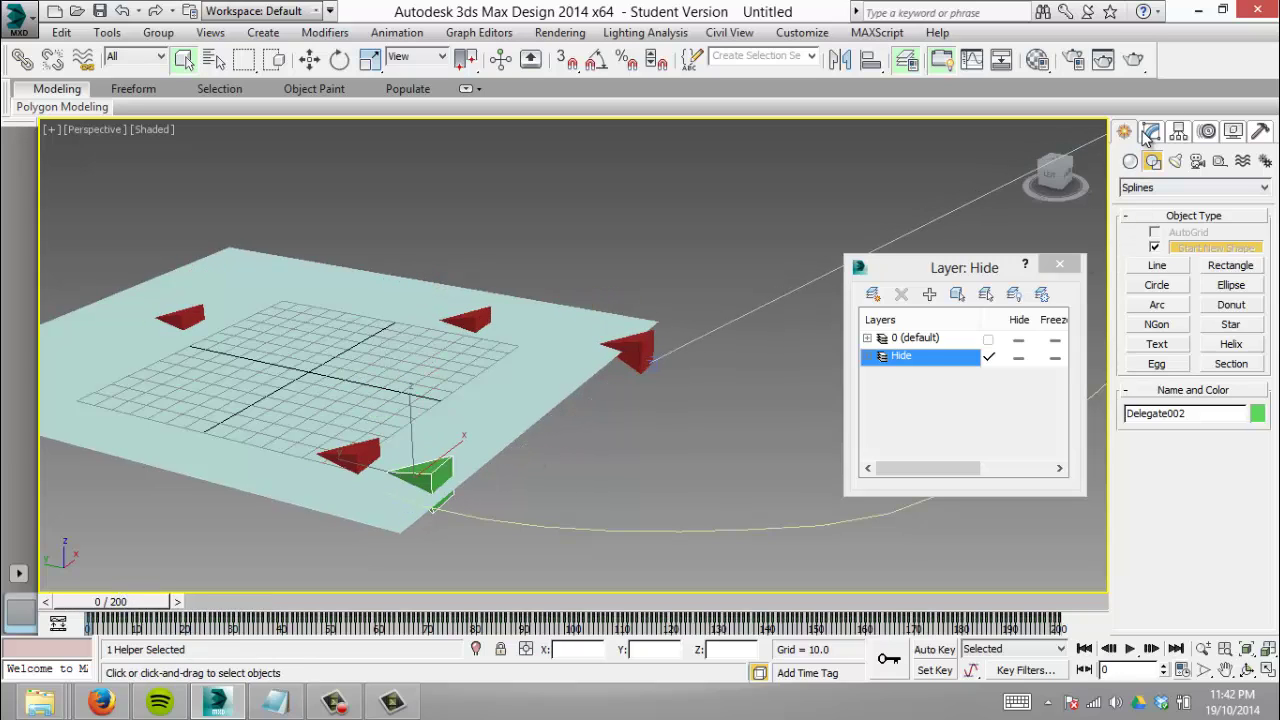
Turn on Delegate002's trajectory display in the Motion panel.
click(1203, 132)
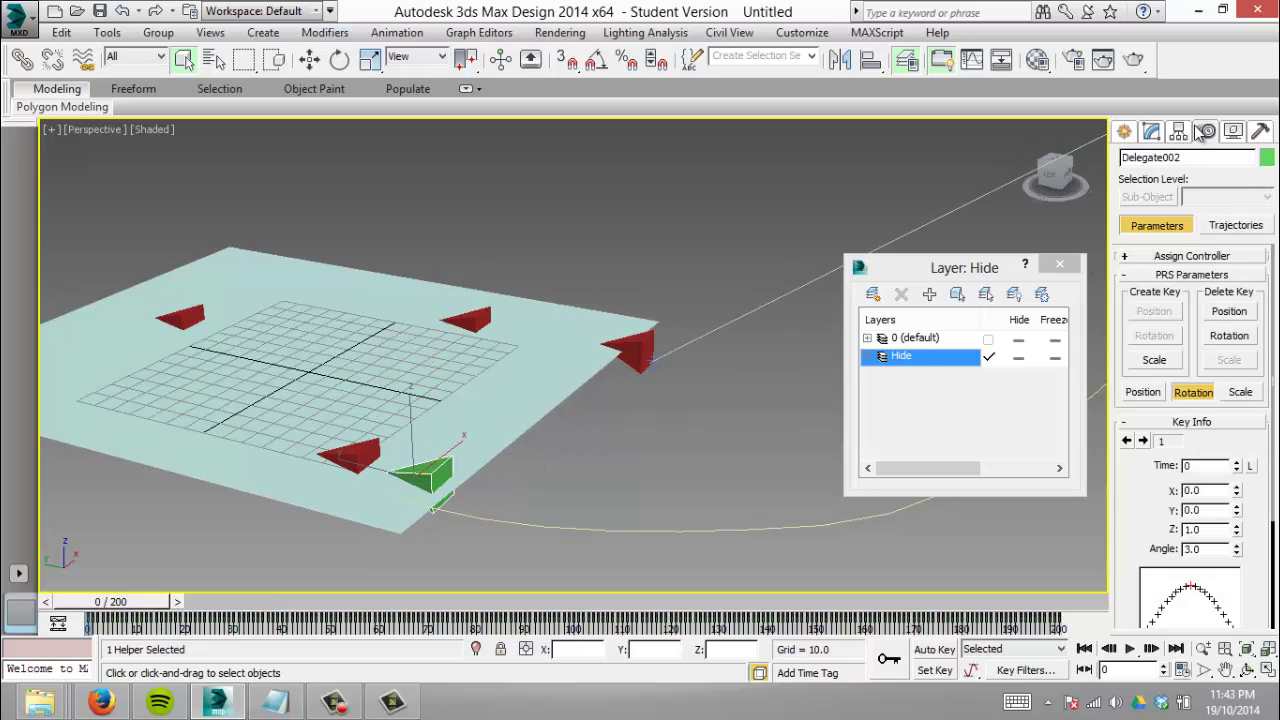
click(1222, 228)
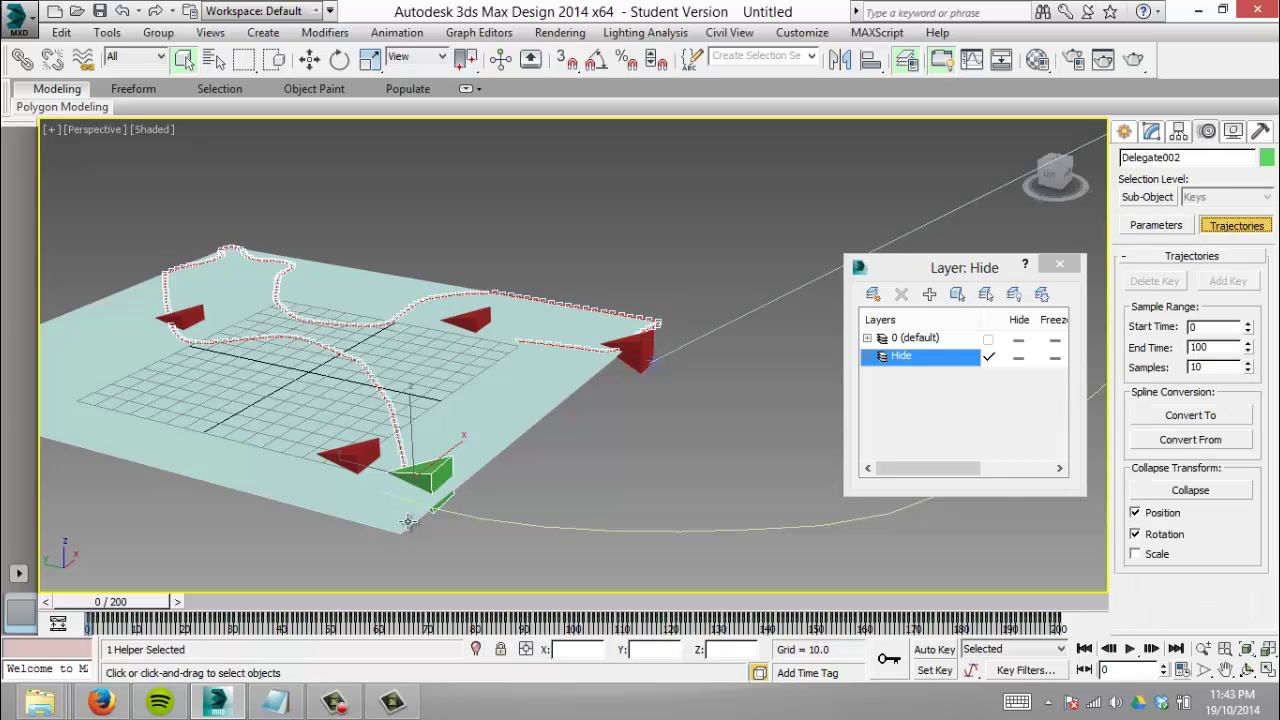
click(1152, 230)
click(1255, 228)
Move Camera001.Target beside the green delegate, then reselect Delegate002 to show its trajectory.
click(652, 358)
click(652, 361)
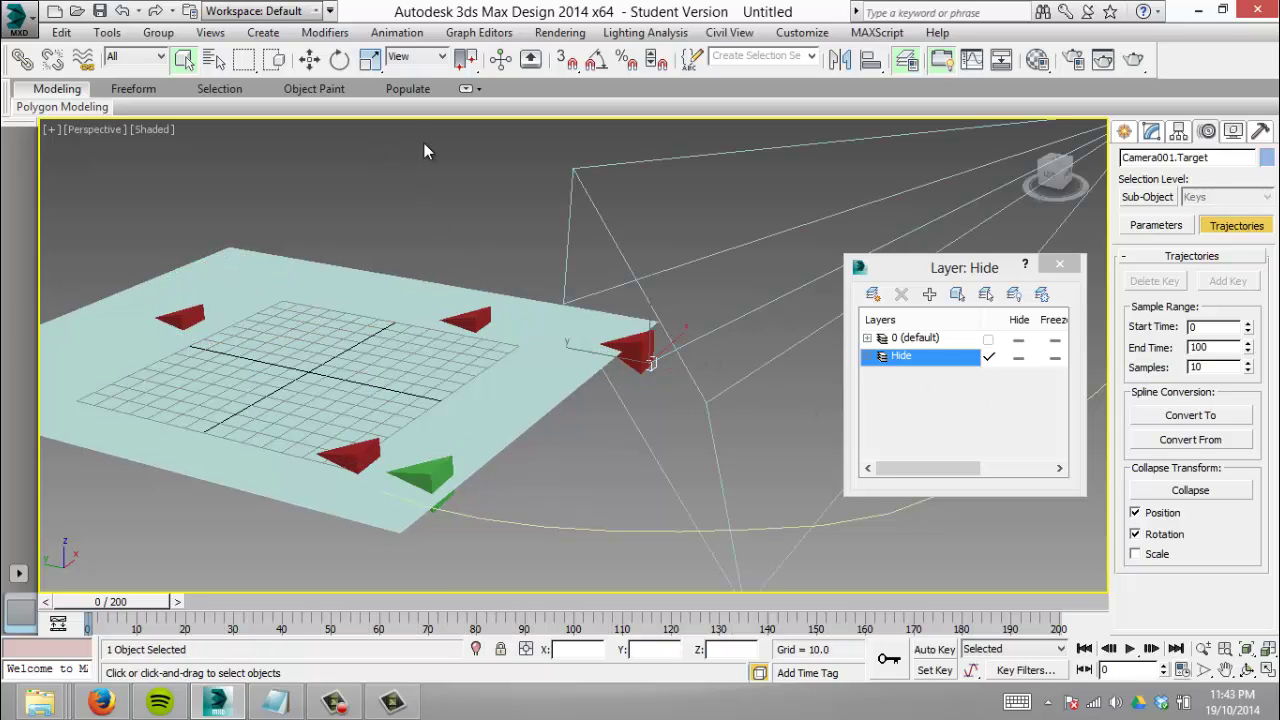
click(309, 59)
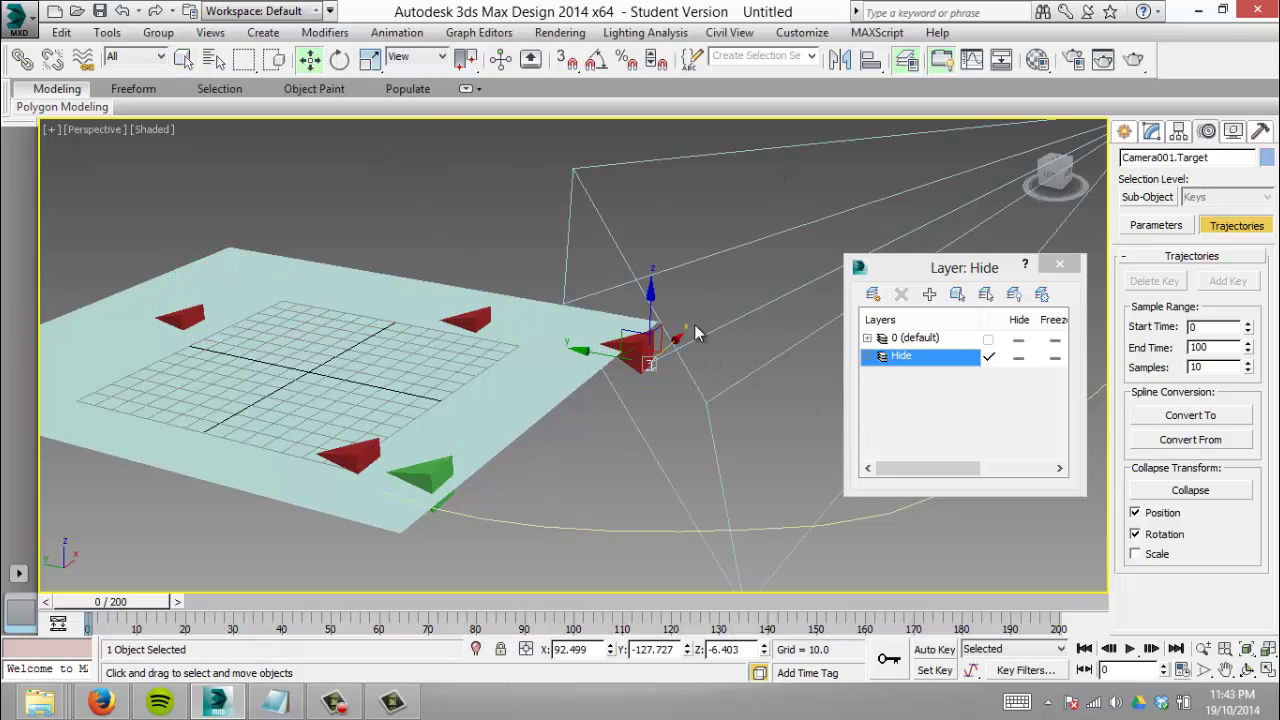
drag(676, 337, 418, 490)
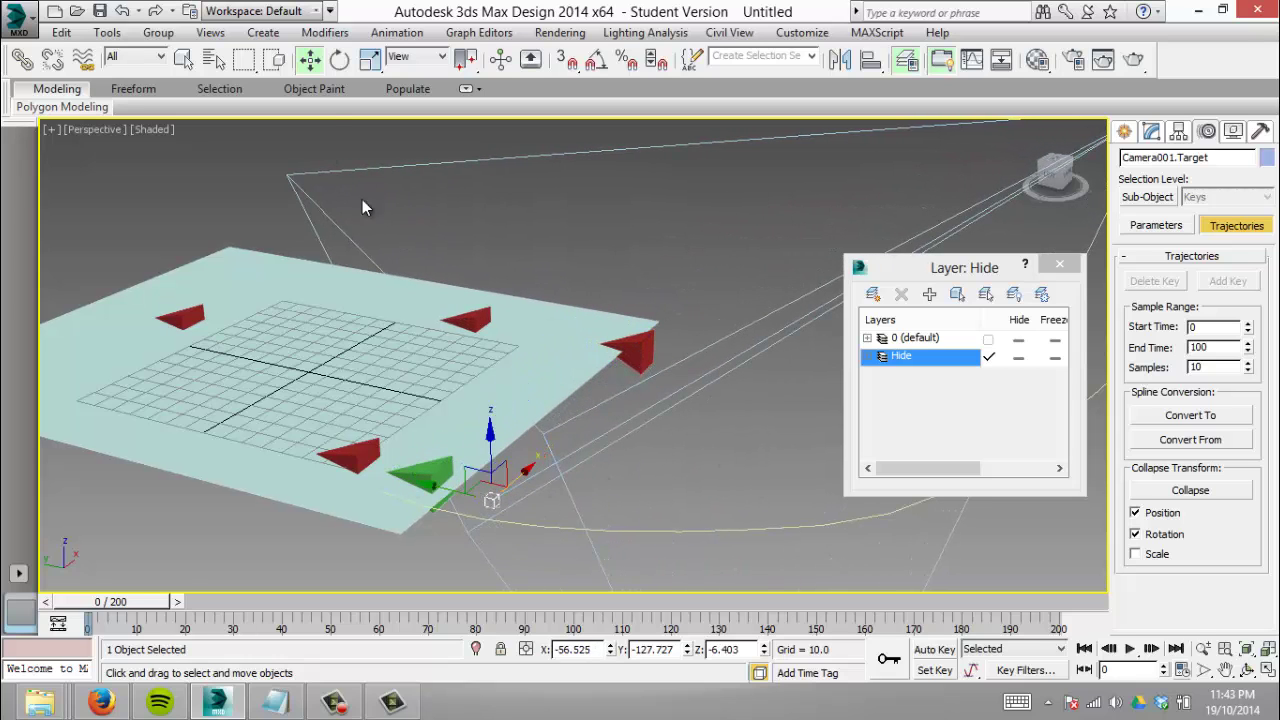
click(187, 60)
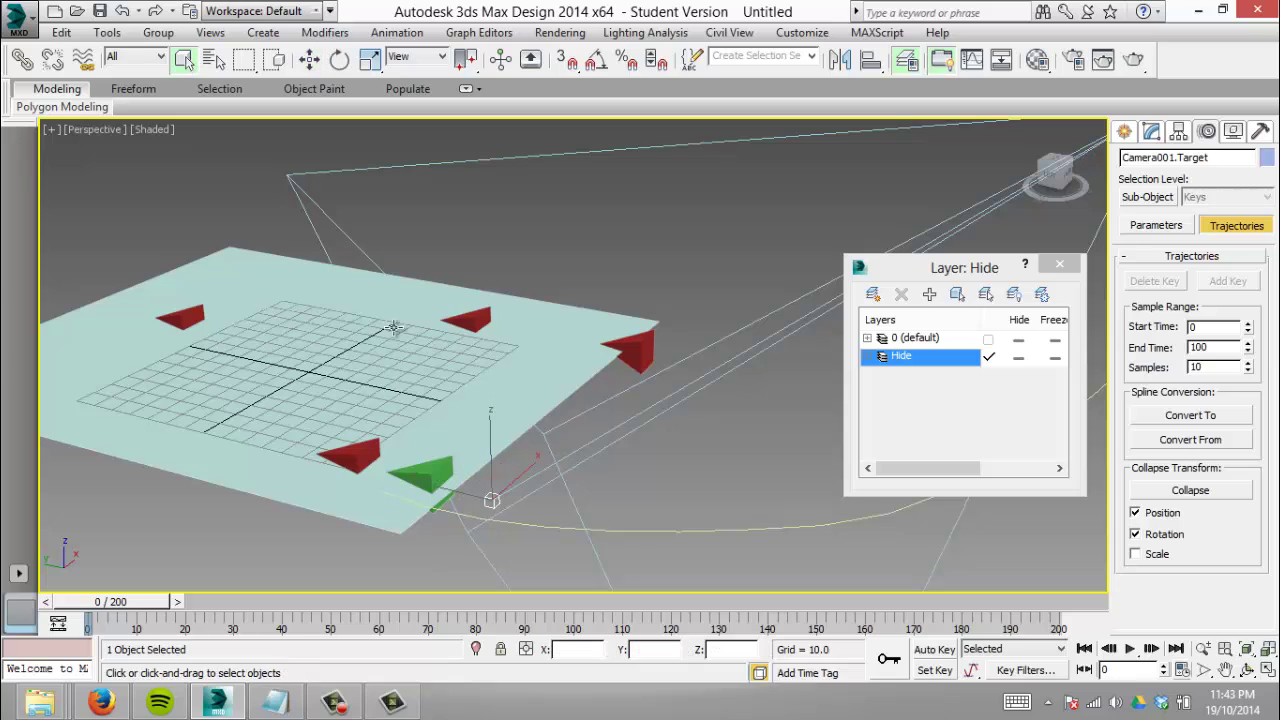
click(440, 470)
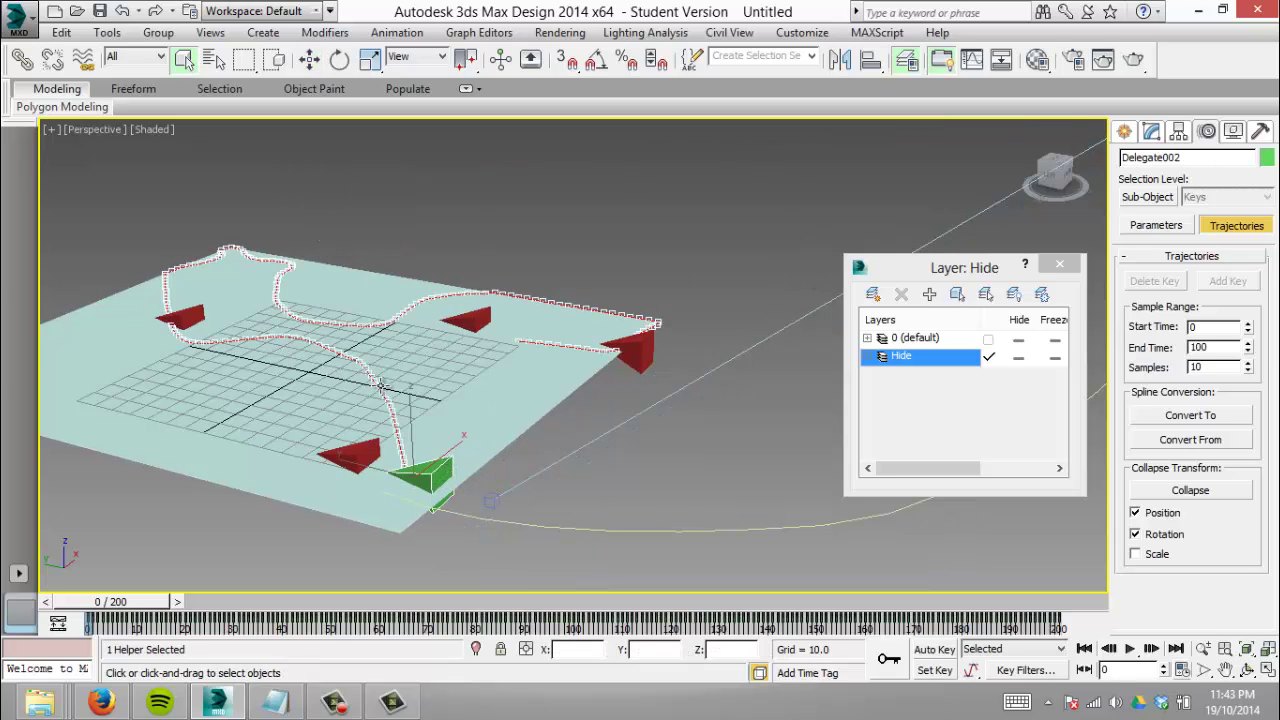
click(541, 508)
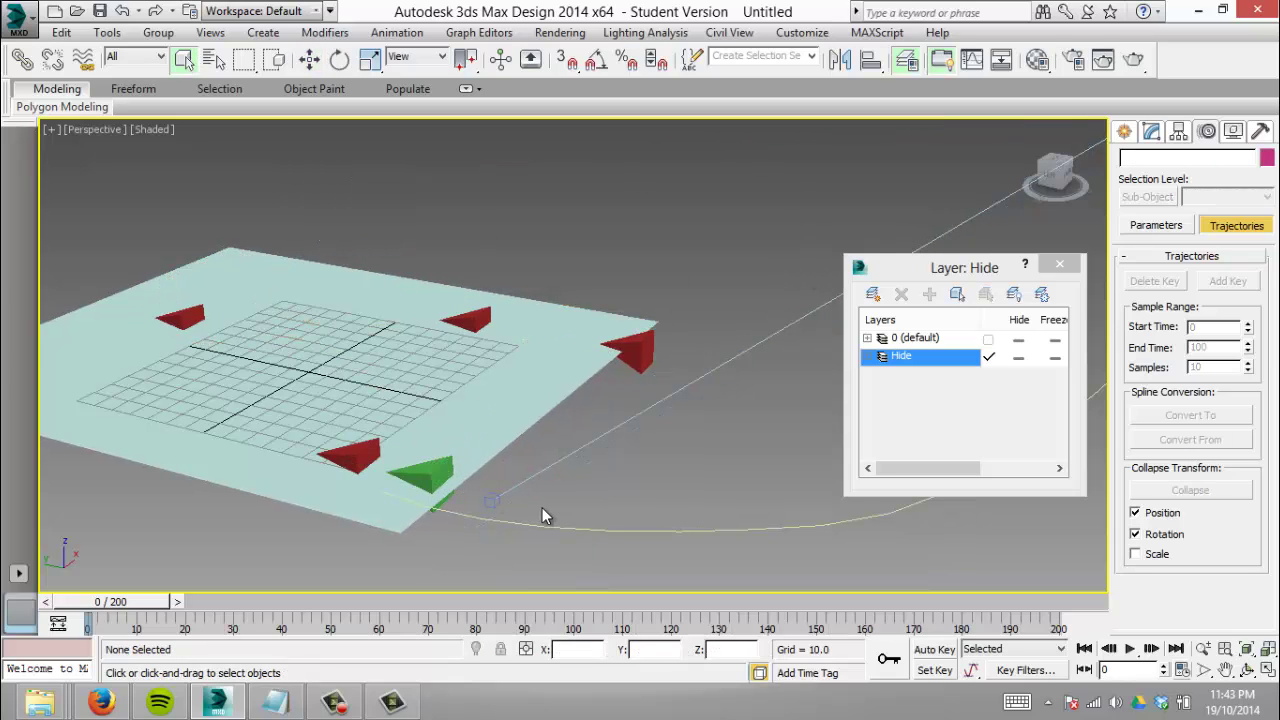
click(492, 500)
click(467, 490)
click(438, 477)
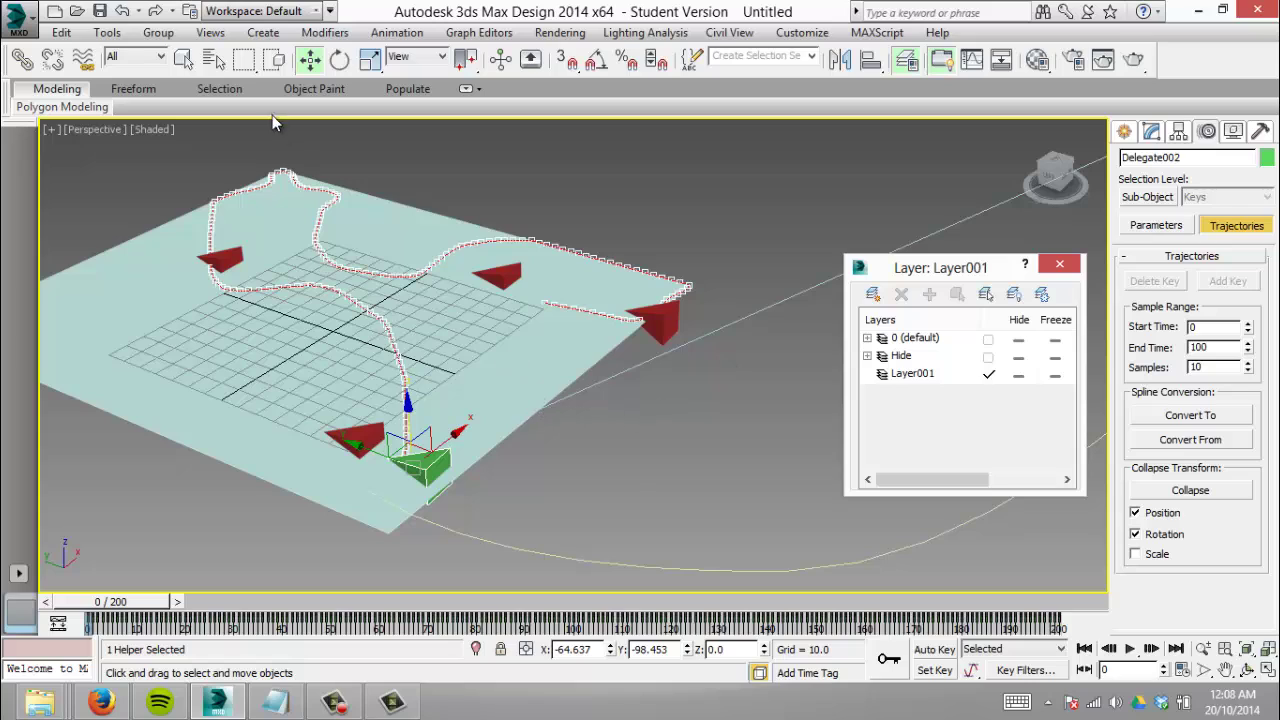
Set Delegate002's trajectory End Time to 200 and convert the trajectory into a spline.
click(1222, 229)
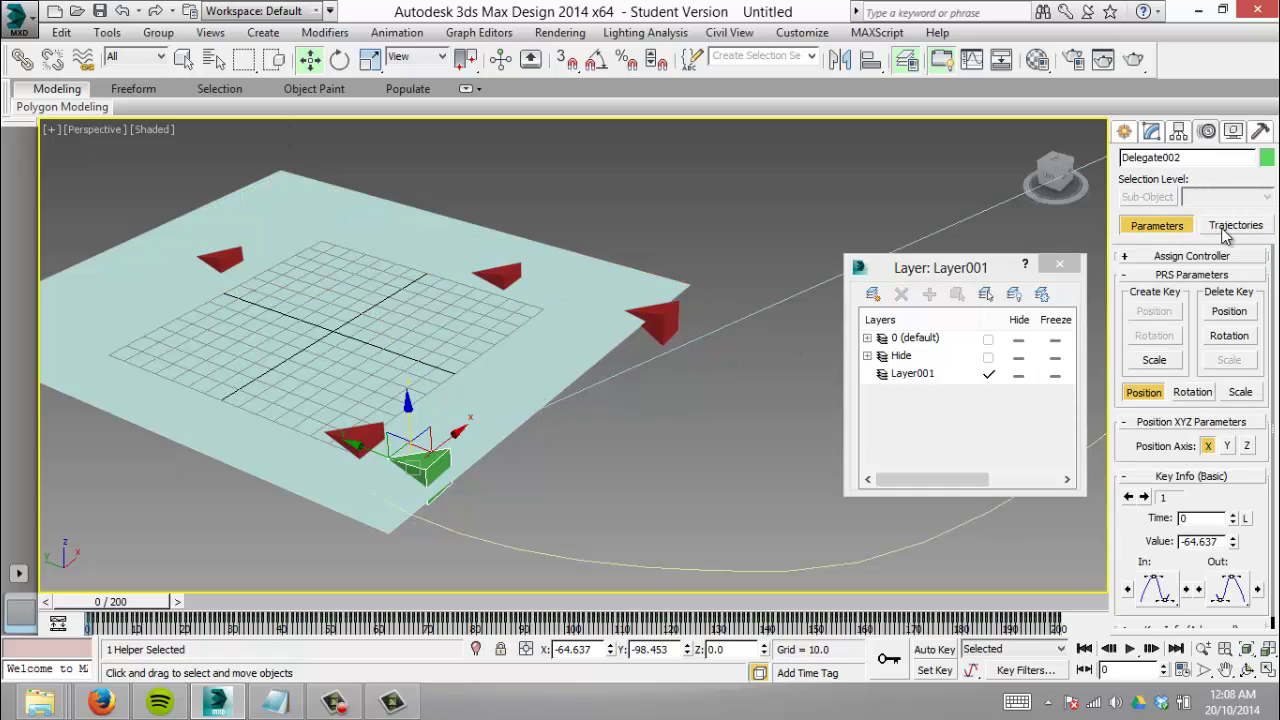
click(1222, 229)
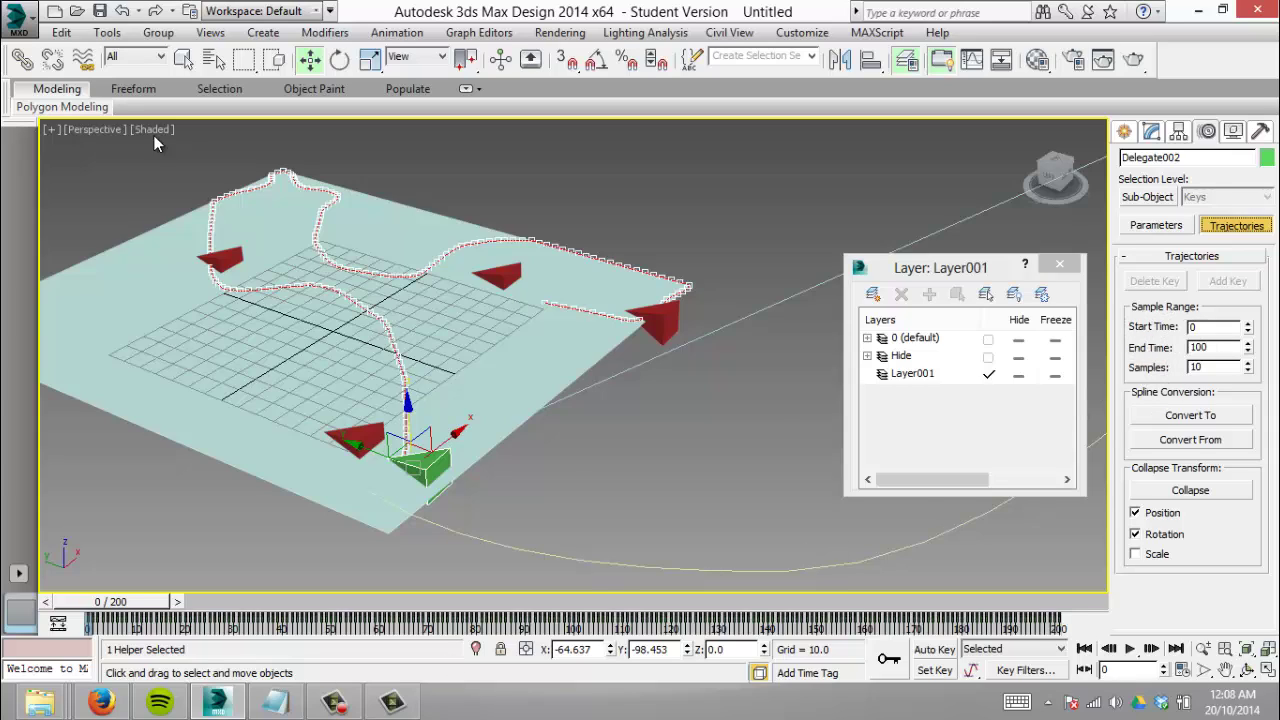
drag(1220, 347, 1177, 346)
click(1189, 419)
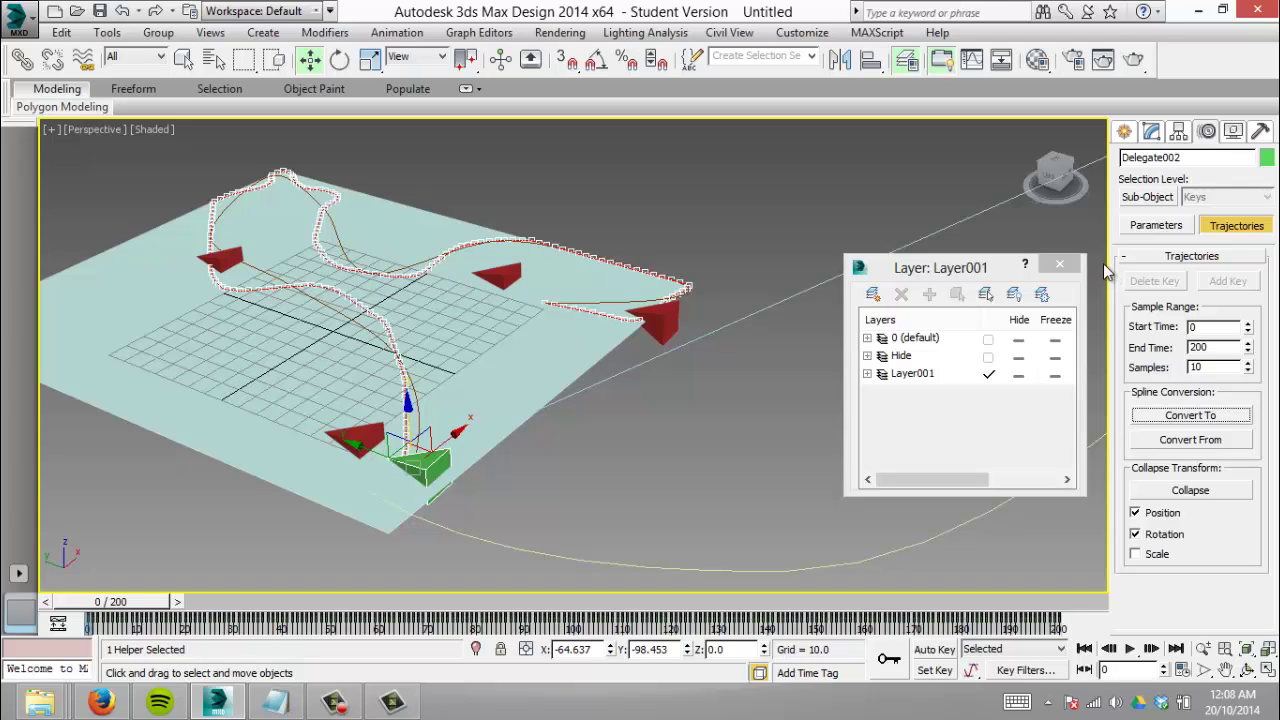
click(1158, 228)
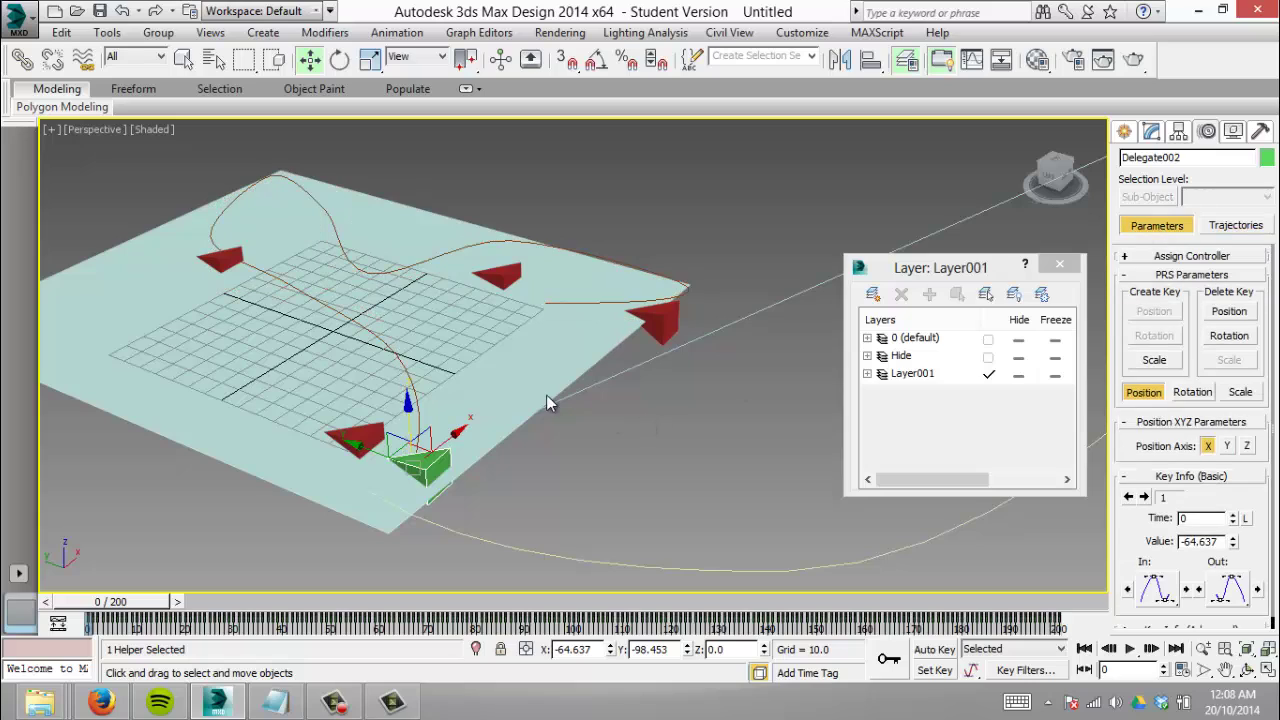
Make Layer001 current, hide the Hide layer, then select Shape001 and Camera001.Target.
key(q)
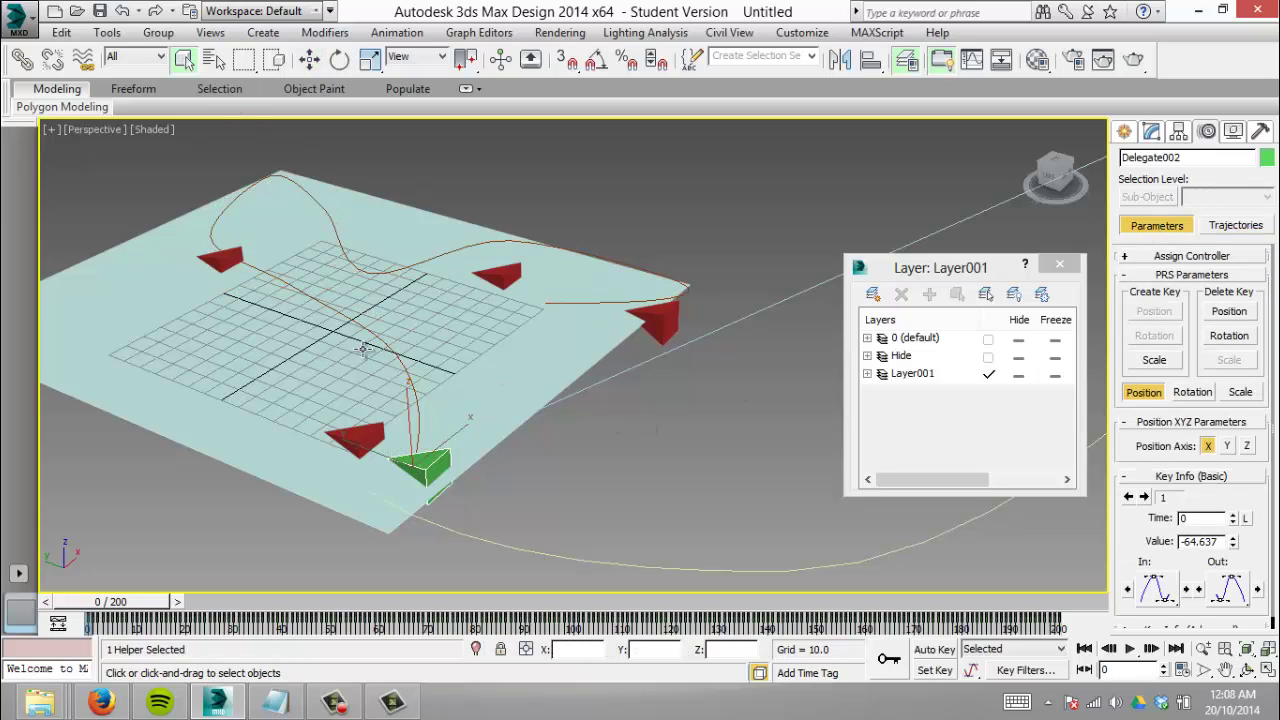
click(380, 342)
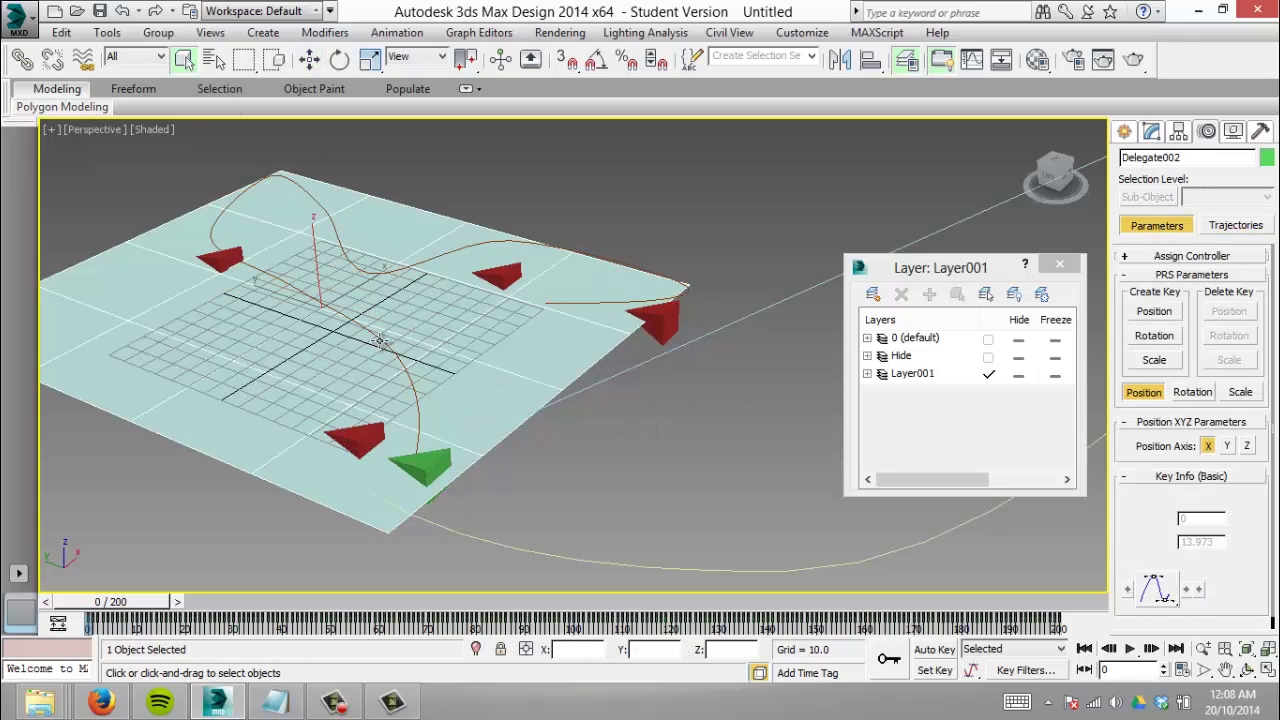
click(632, 371)
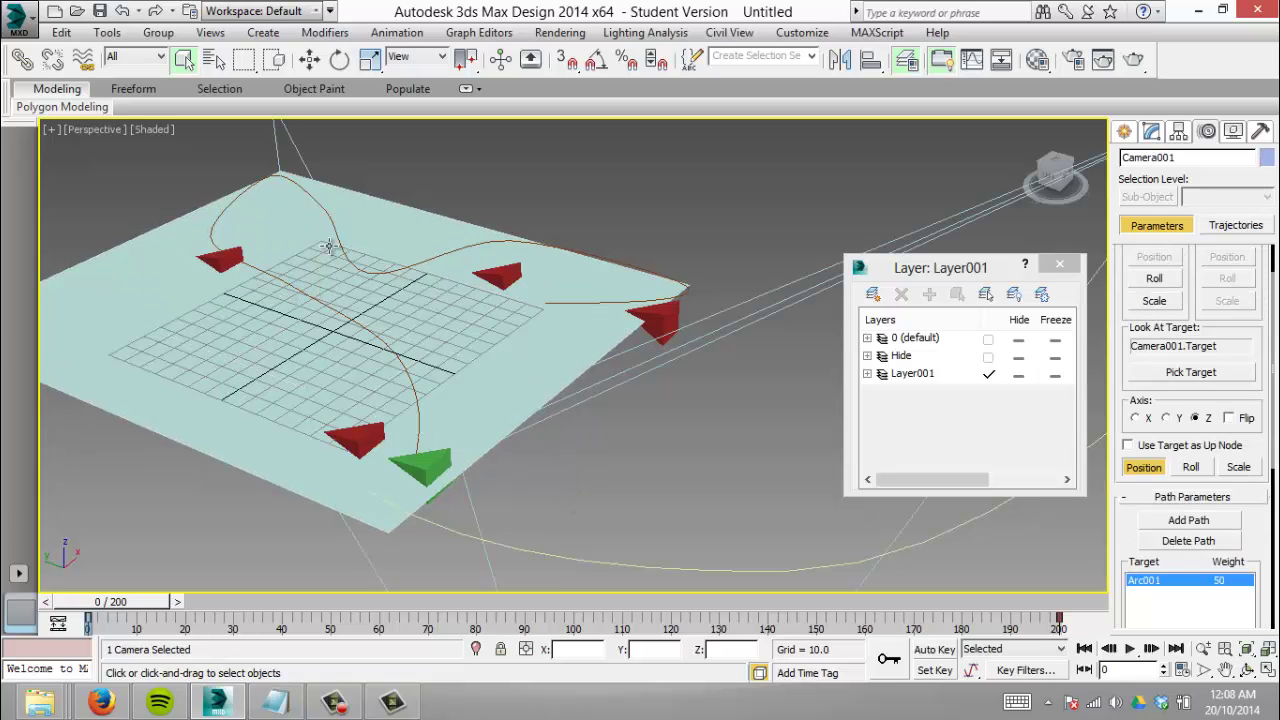
click(989, 358)
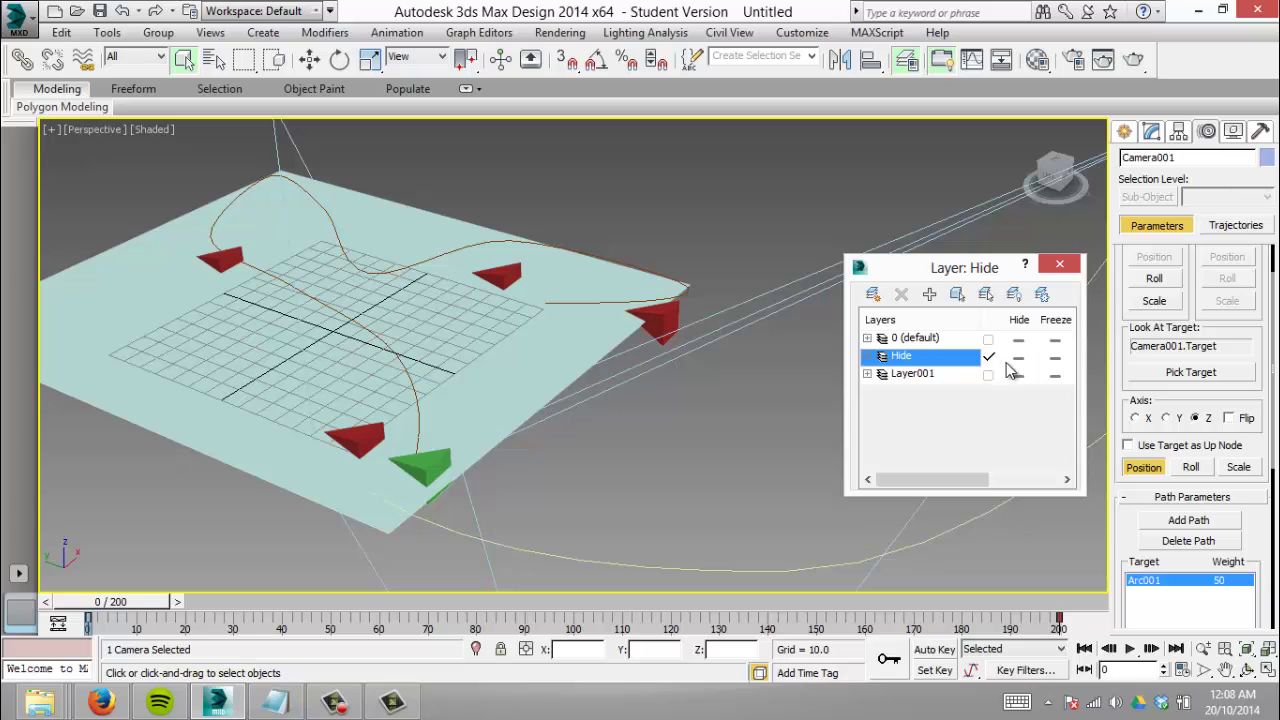
click(989, 374)
click(1019, 357)
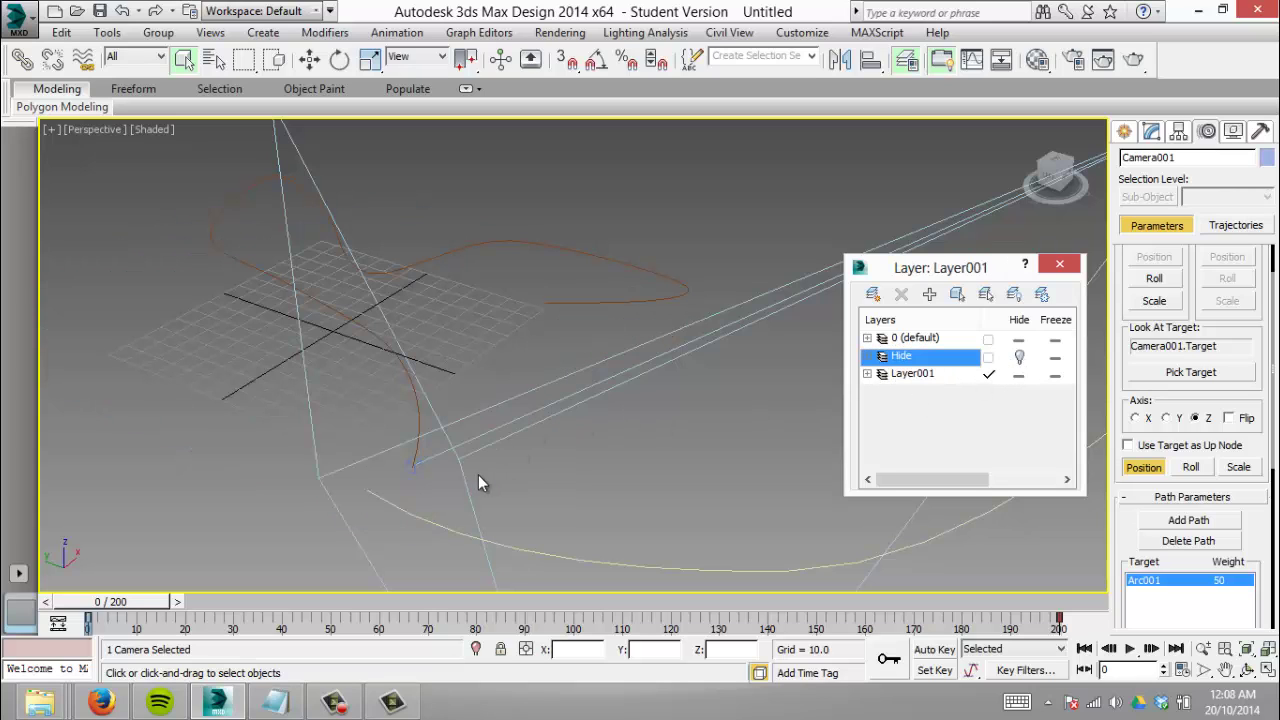
click(414, 470)
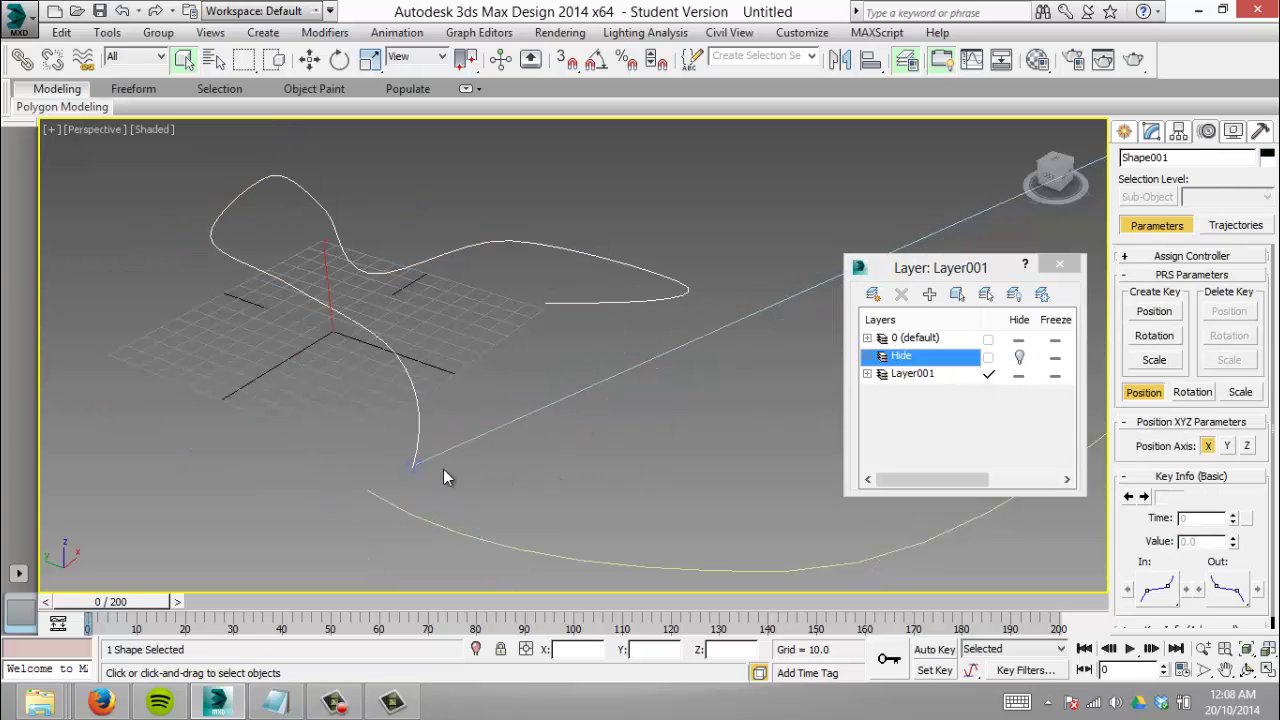
click(416, 467)
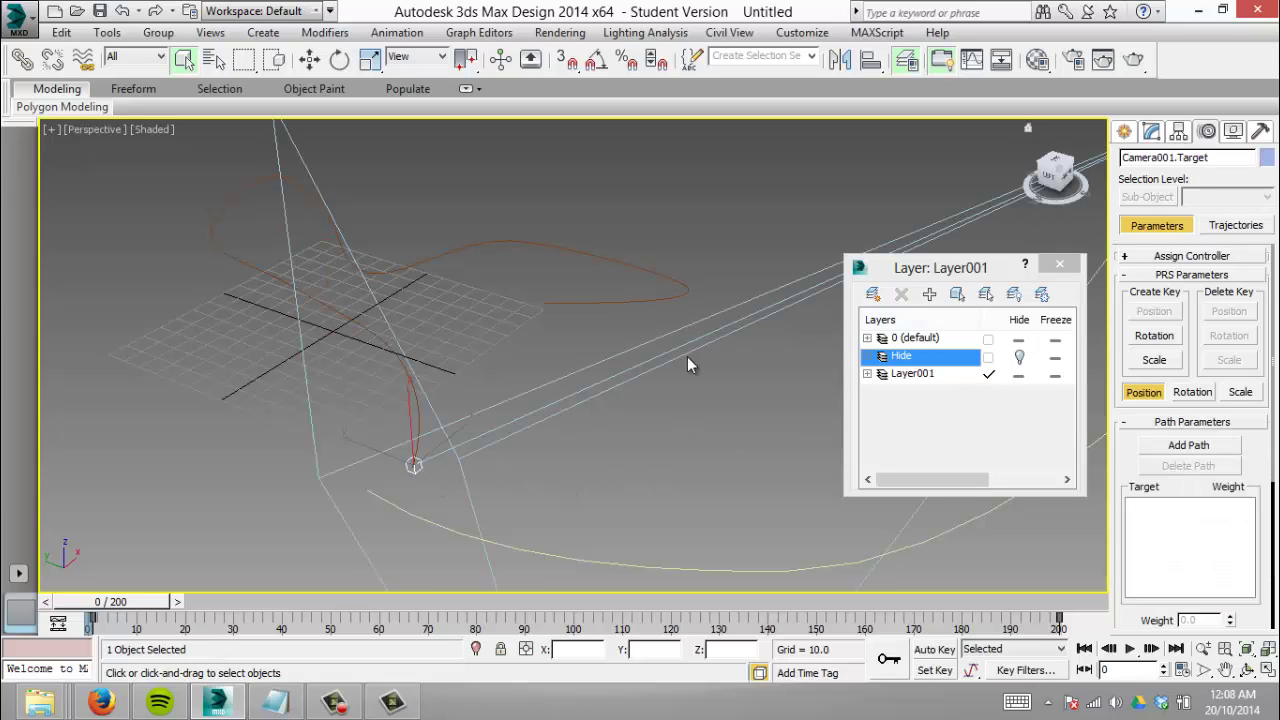
Assign a Path Constraint to Camera001.Target's position and add Shape001 as its path.
click(1184, 137)
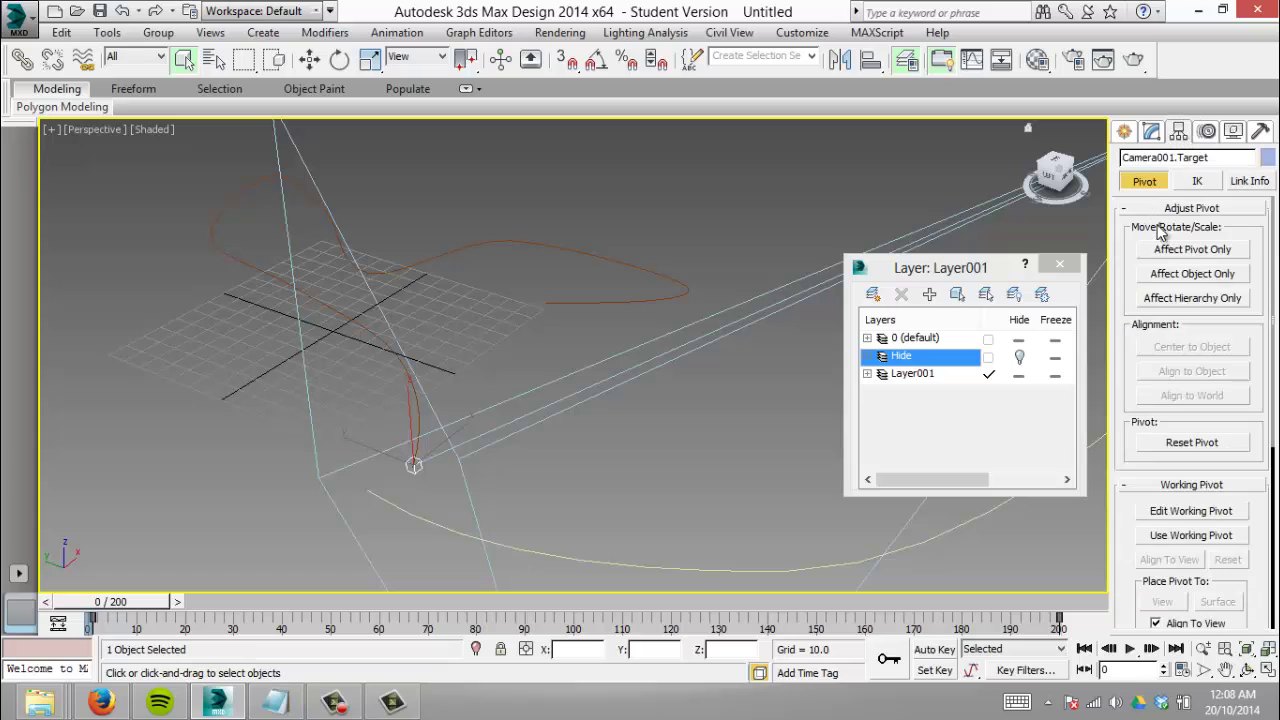
click(1172, 251)
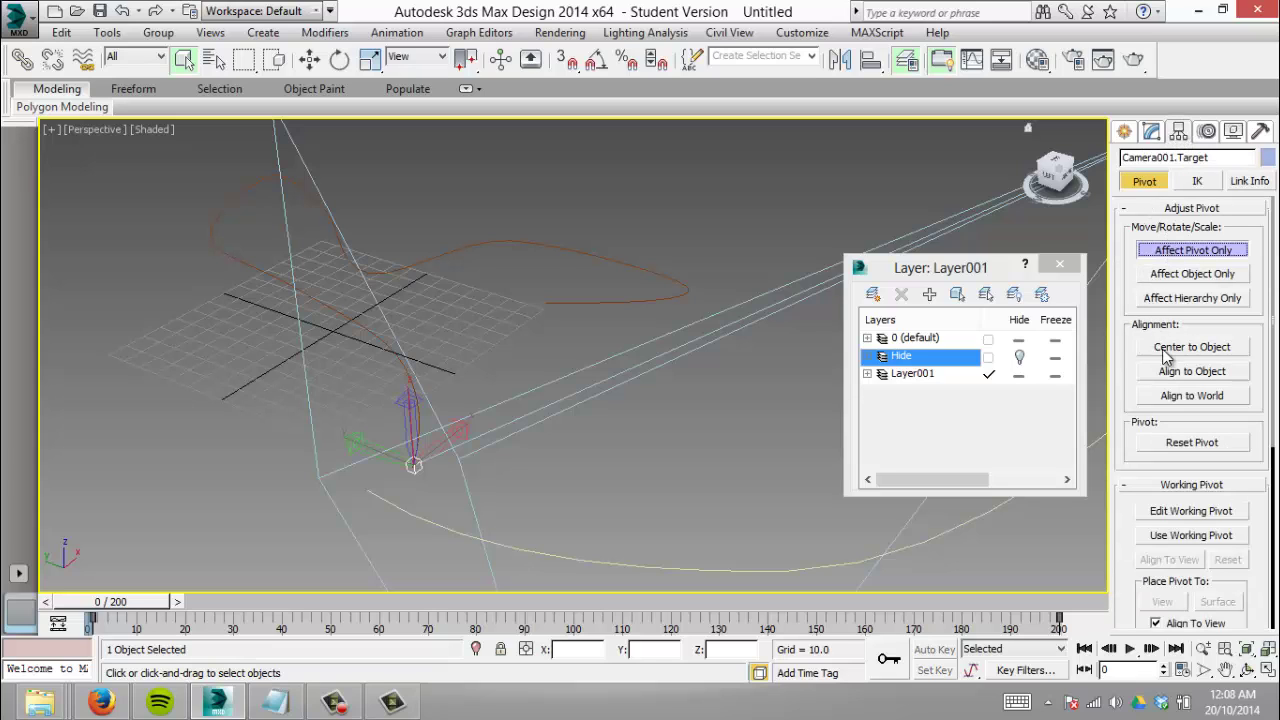
click(1179, 131)
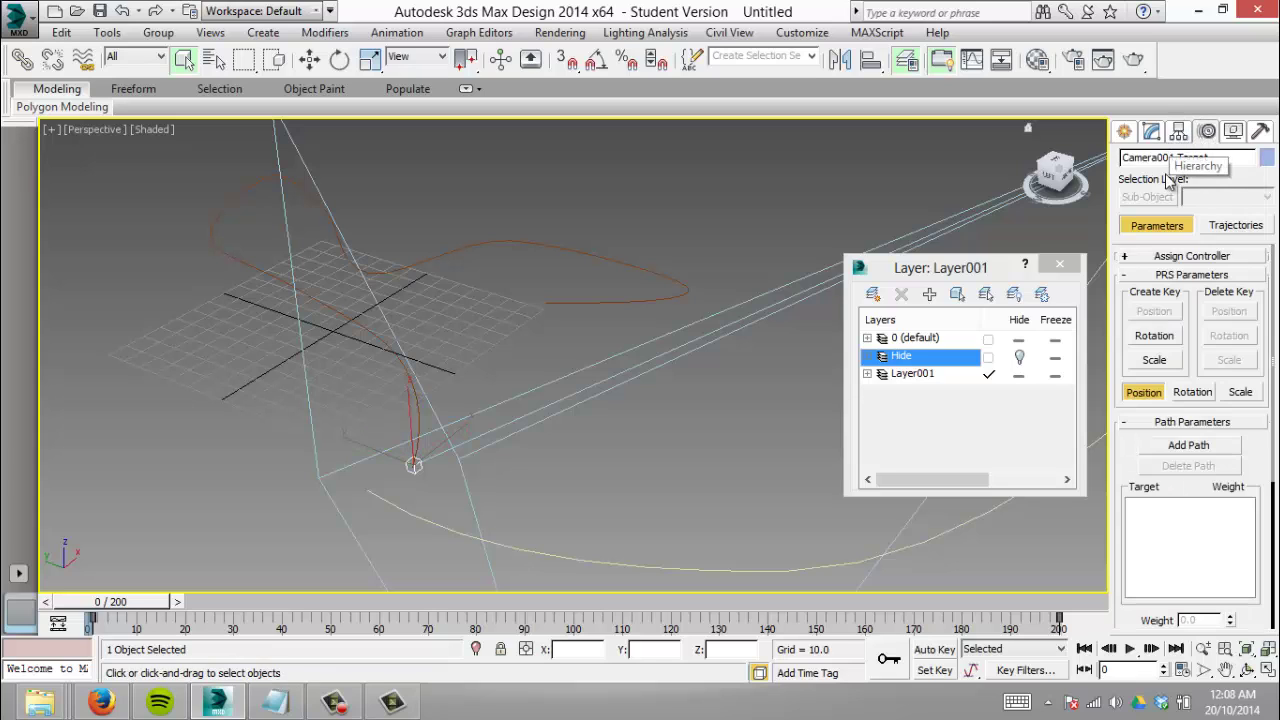
click(1149, 257)
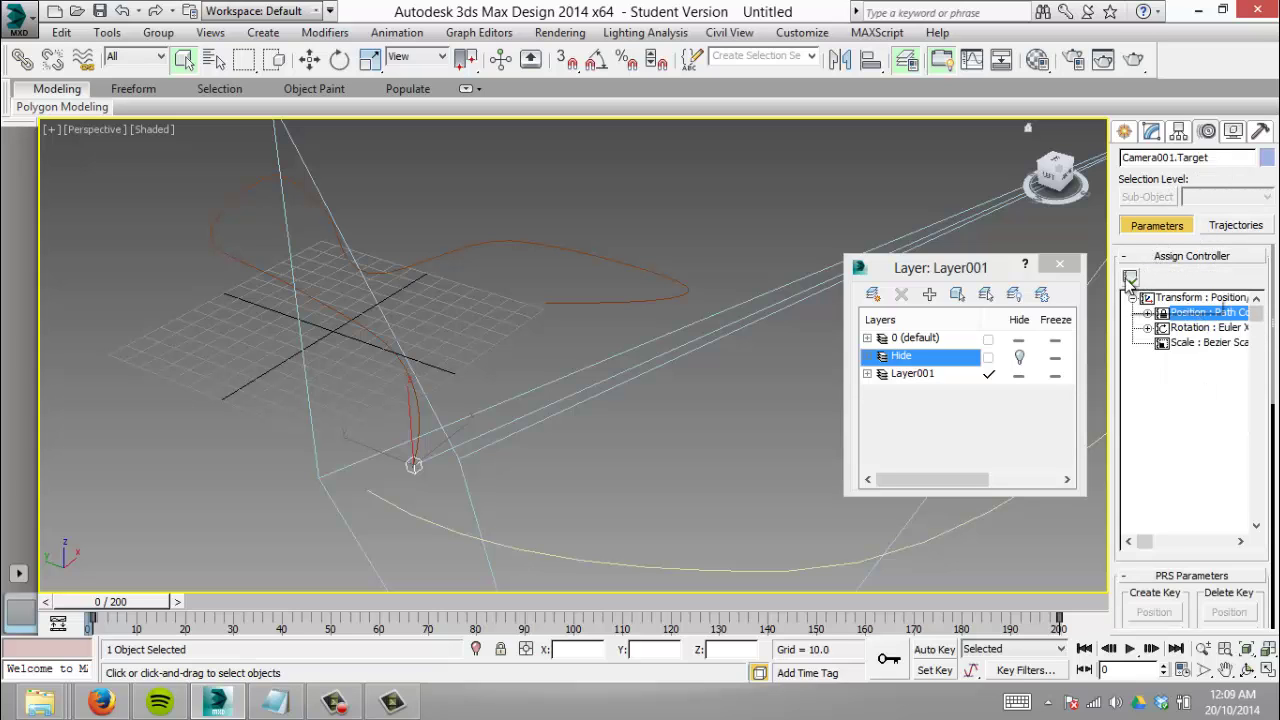
click(1130, 278)
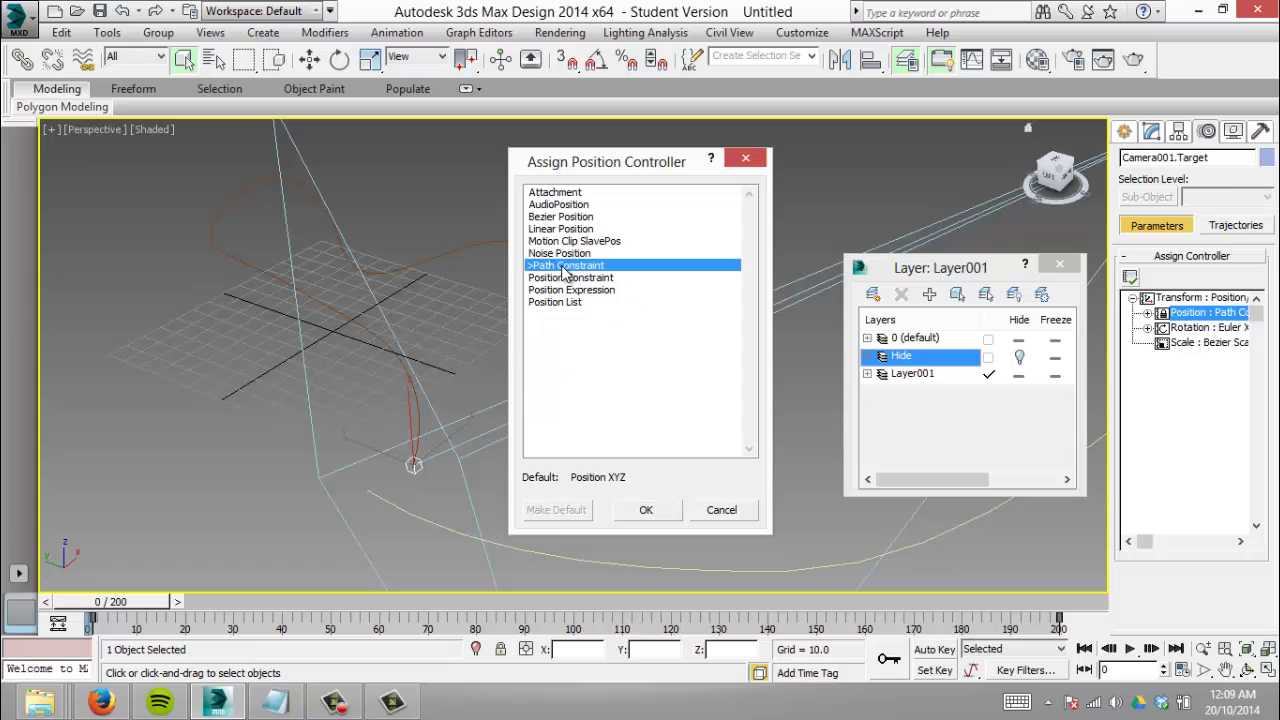
click(650, 509)
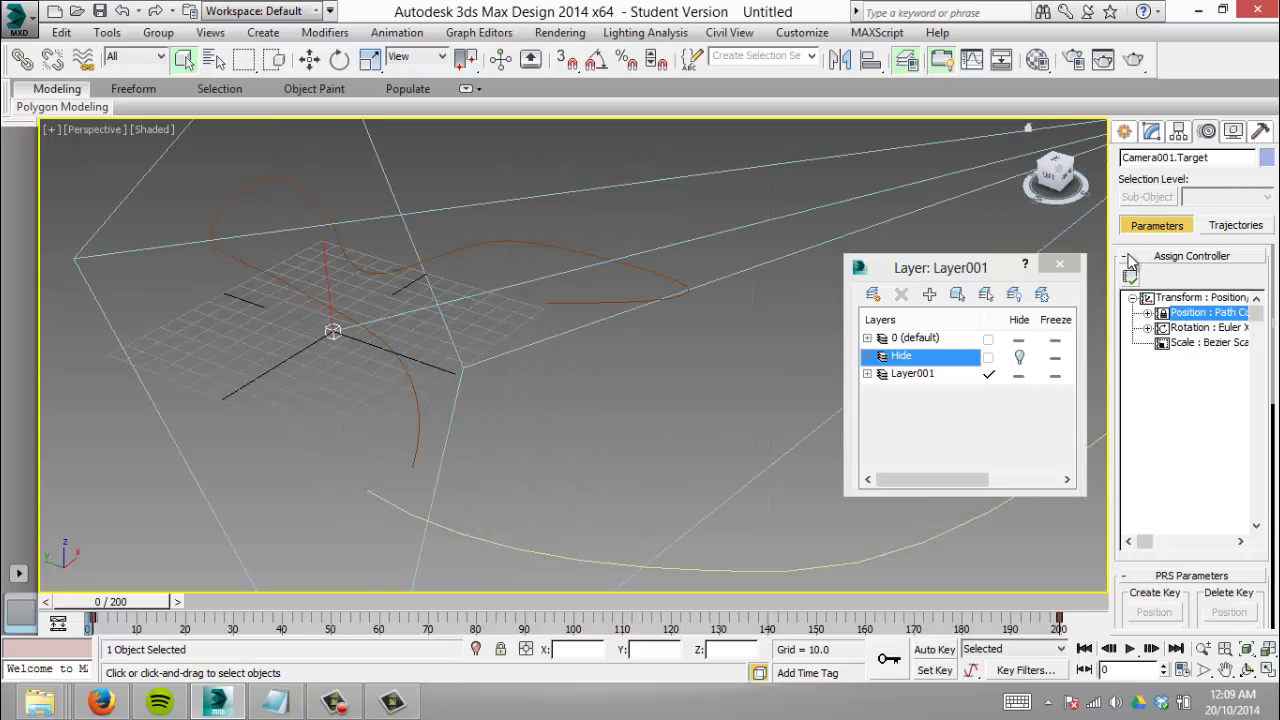
click(1128, 257)
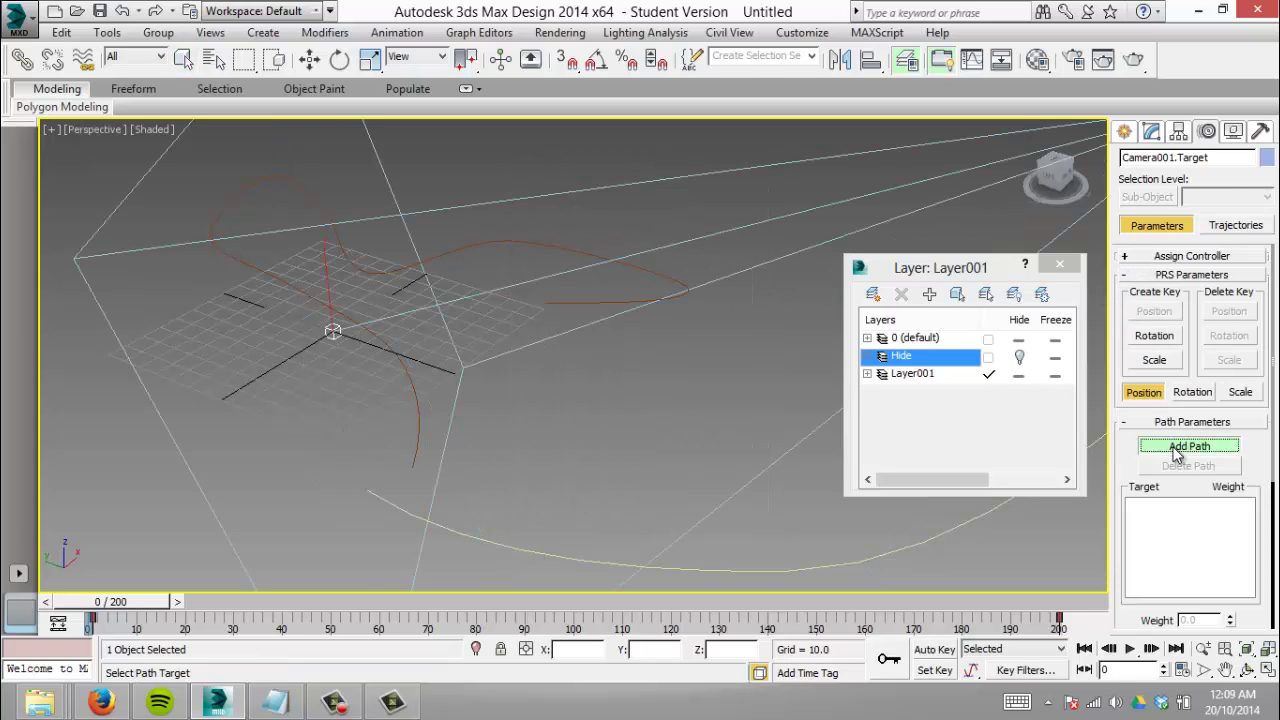
click(421, 432)
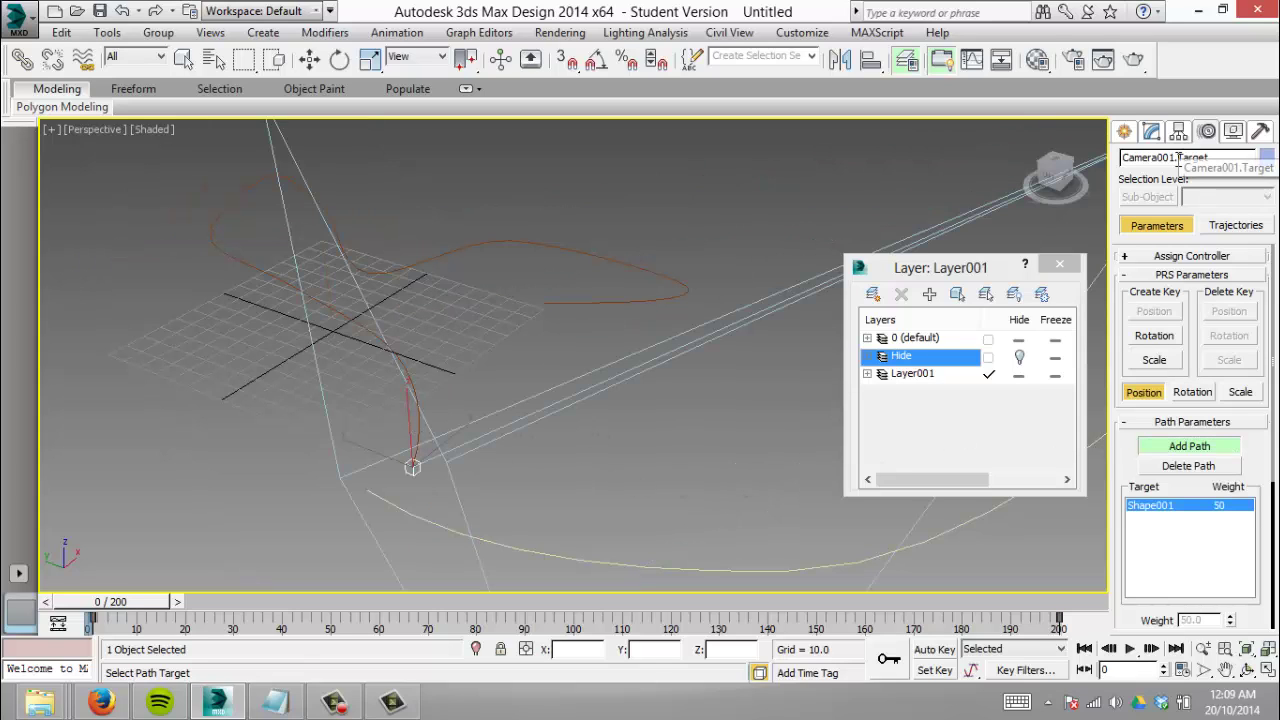
Unhide the Hide layer and scrub the time slider to a later frame.
click(1019, 357)
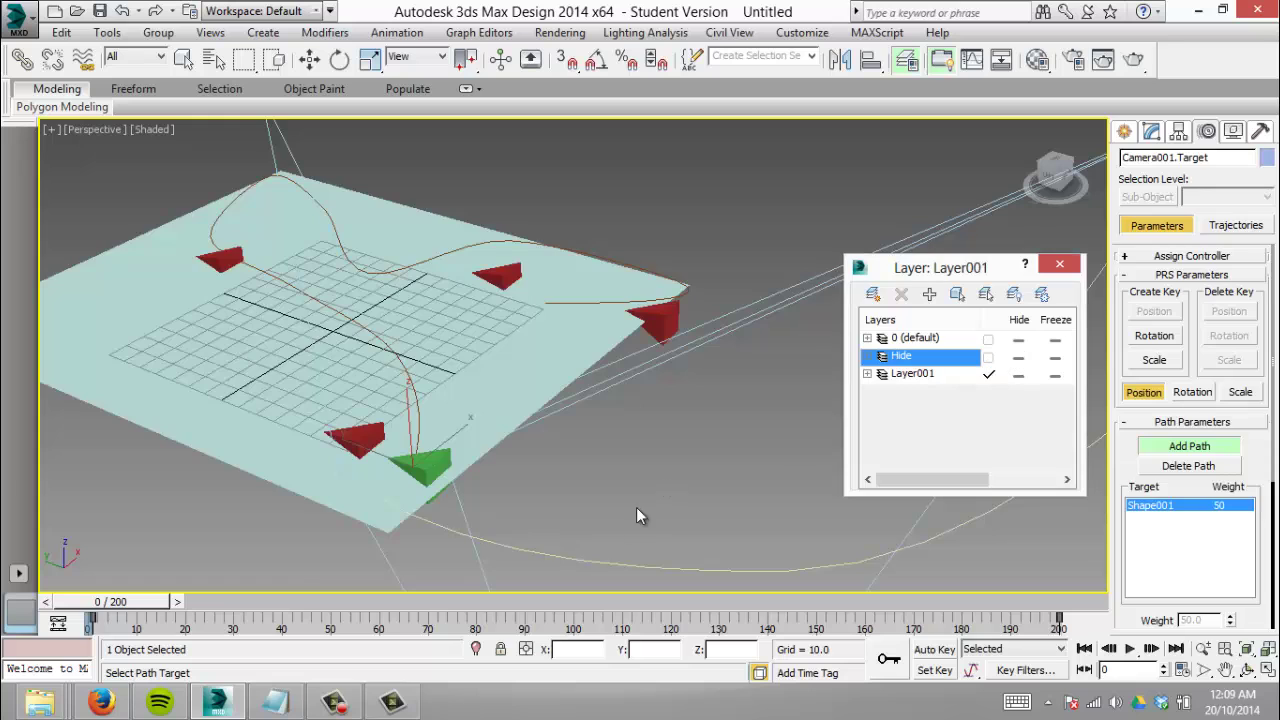
drag(167, 608, 205, 585)
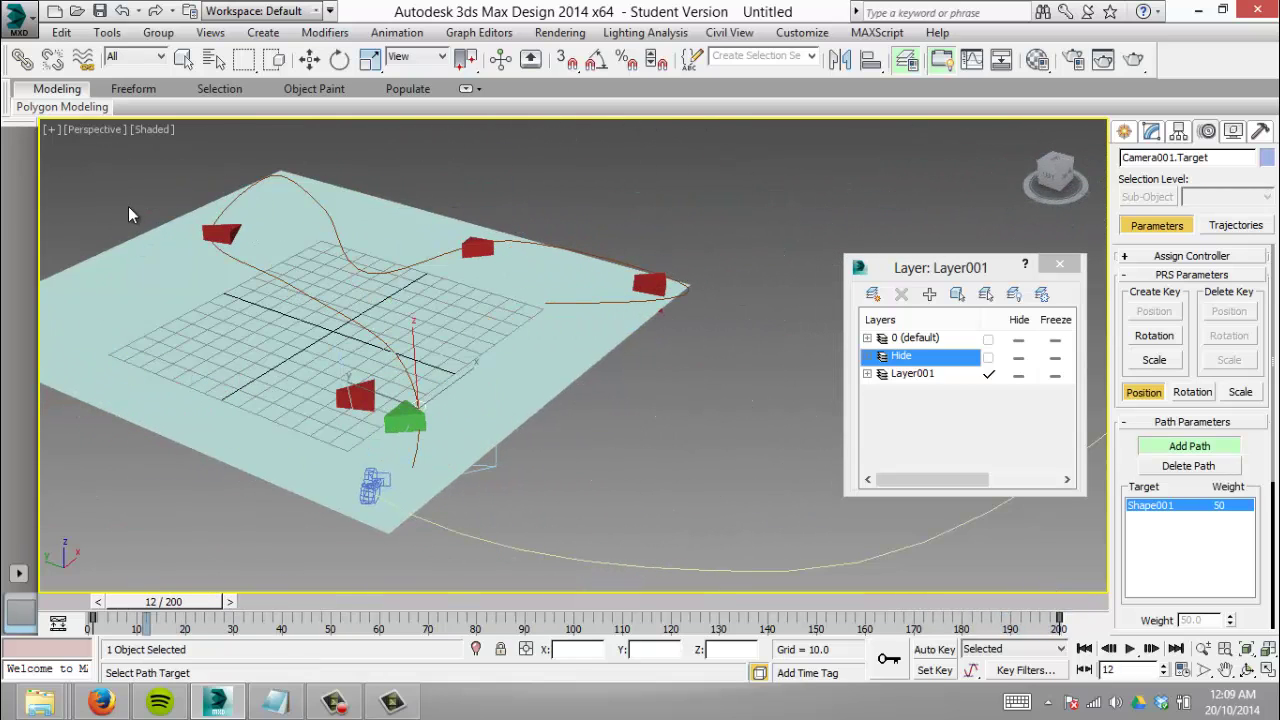
key(w)
Maximize the Camera001 viewport and play the animation.
key(alt+w)
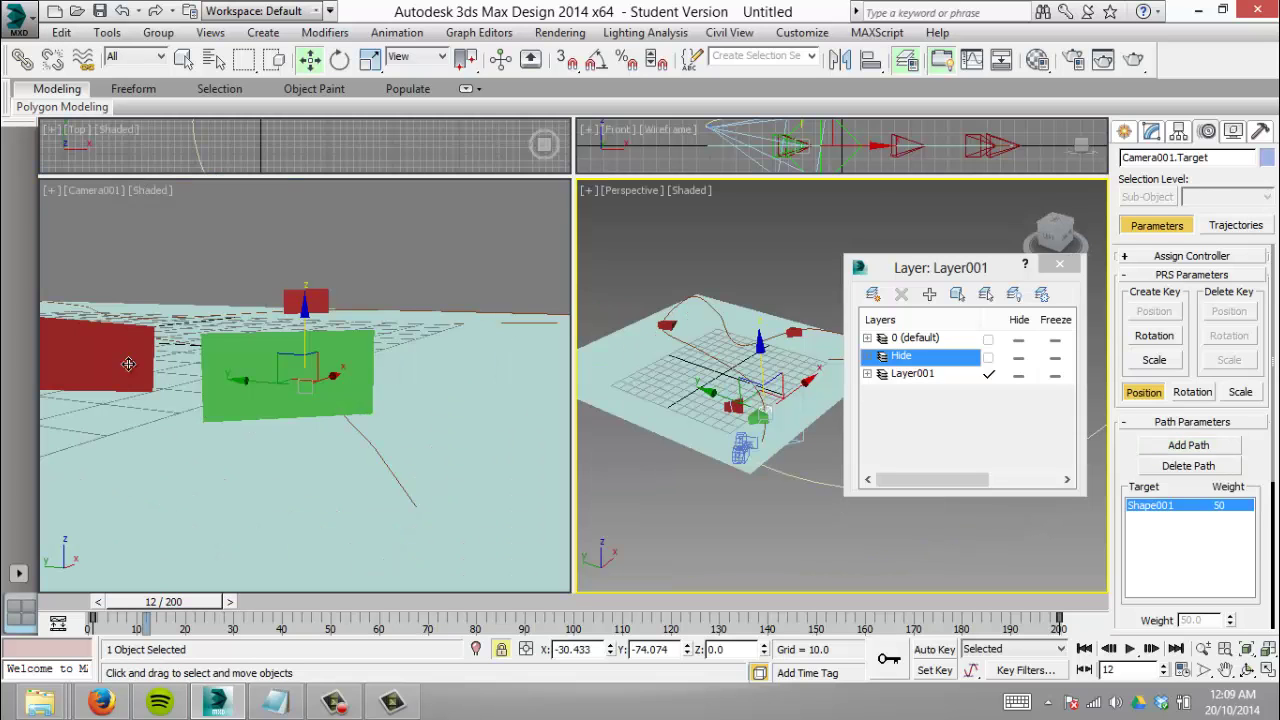
click(140, 197)
key(alt+w)
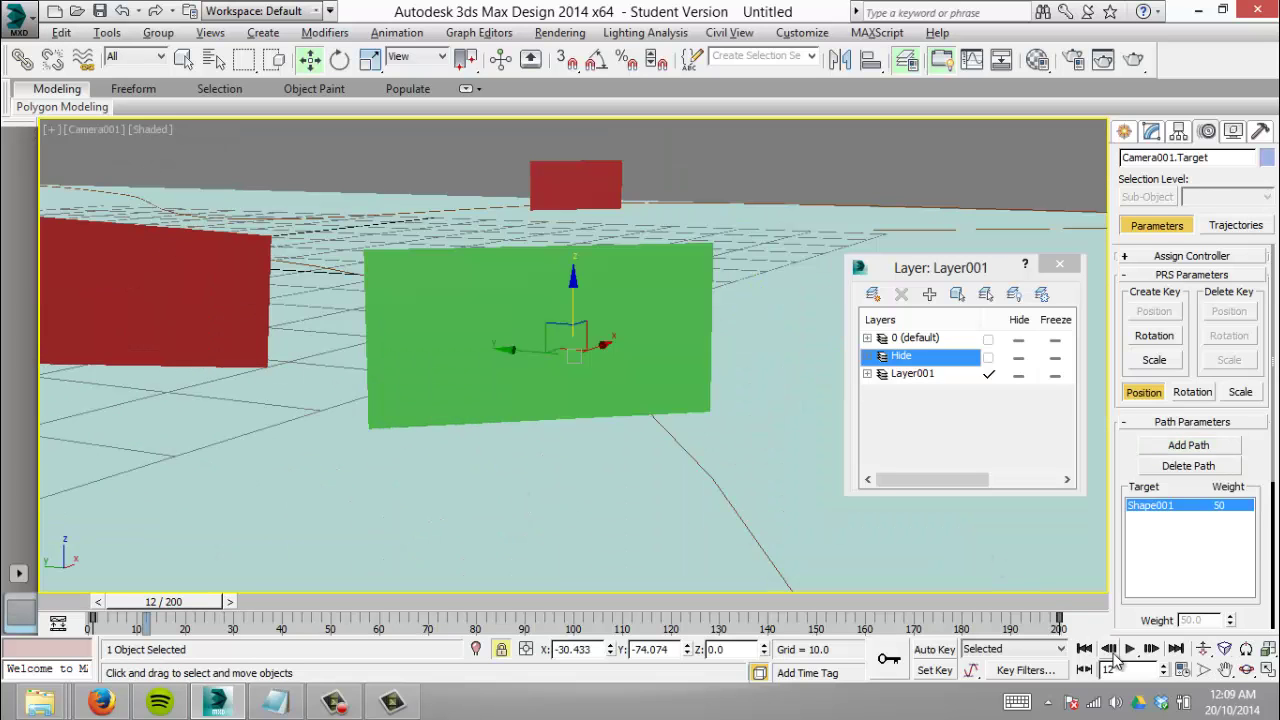
click(1129, 650)
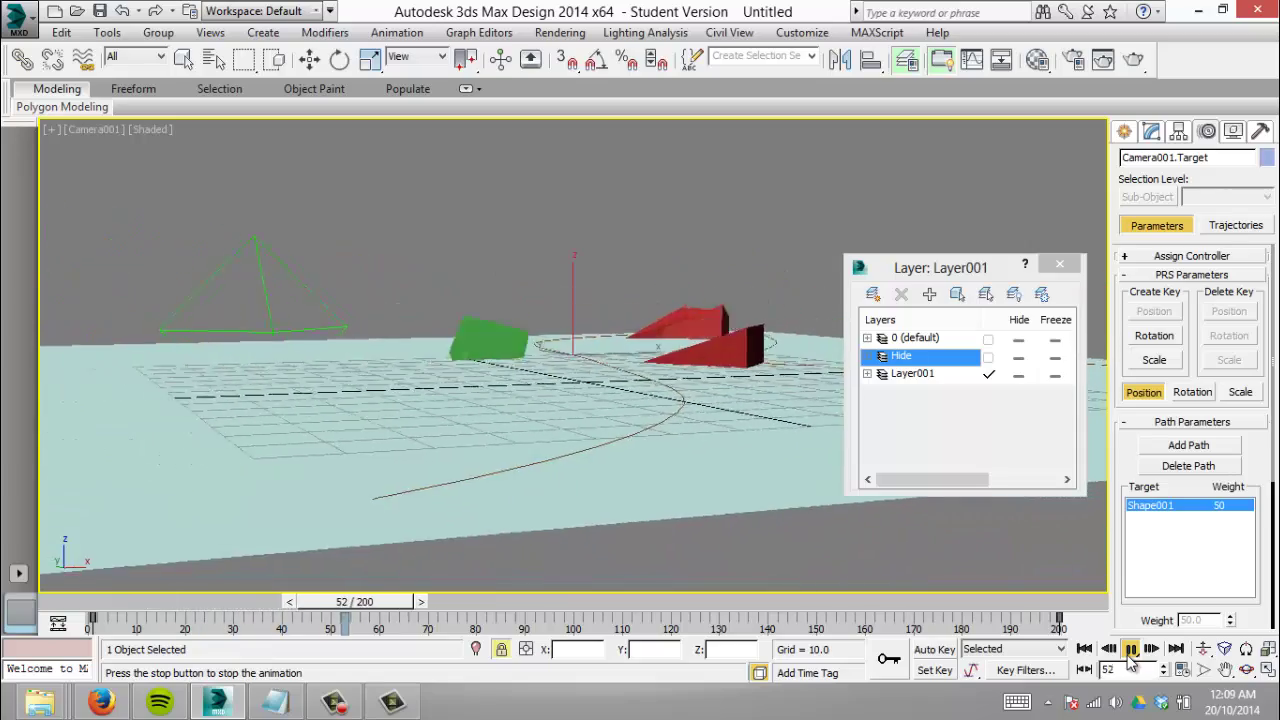